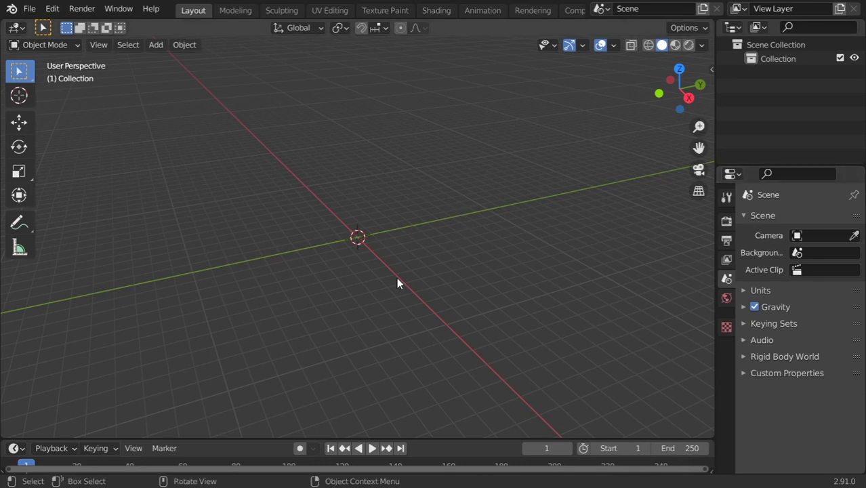
Add a 2 m mesh cube at the world origin with Shift+A > Mesh > Cube
middle_click_drag(394, 261, 377, 234)
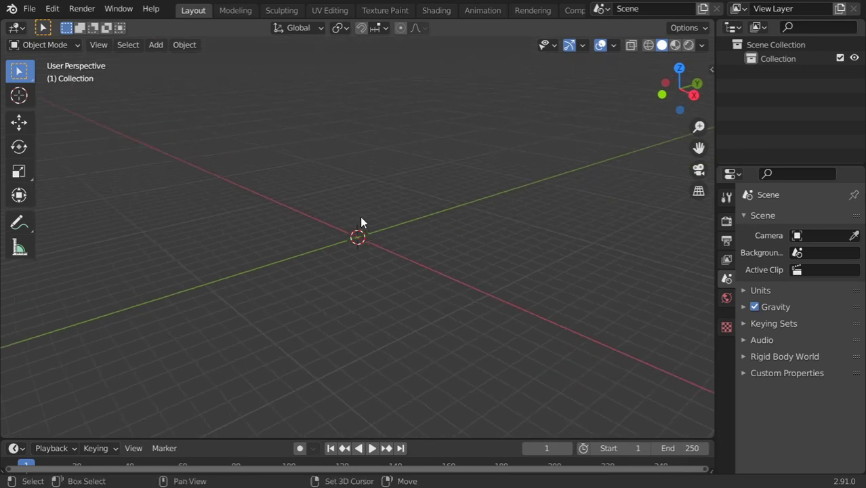
key("shift+a")
mouse_move(380, 209)
left_click(410, 220)
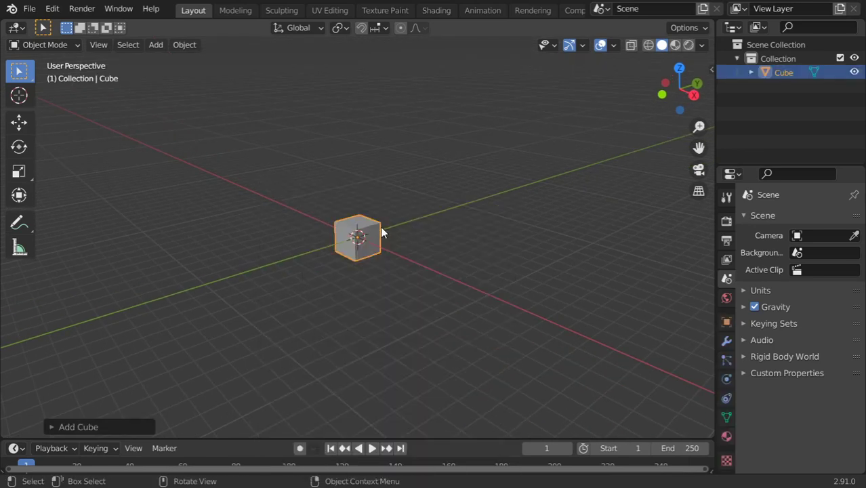
scroll(380, 226, "up", 7)
left_click(136, 427)
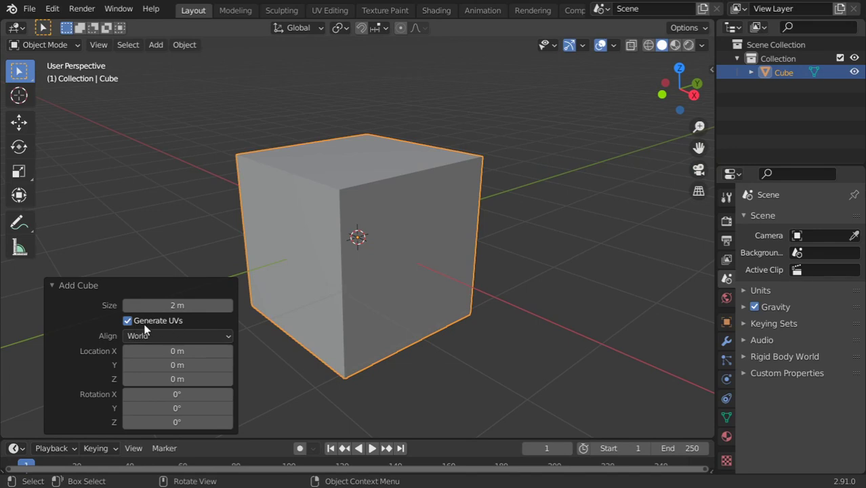
left_click(152, 288)
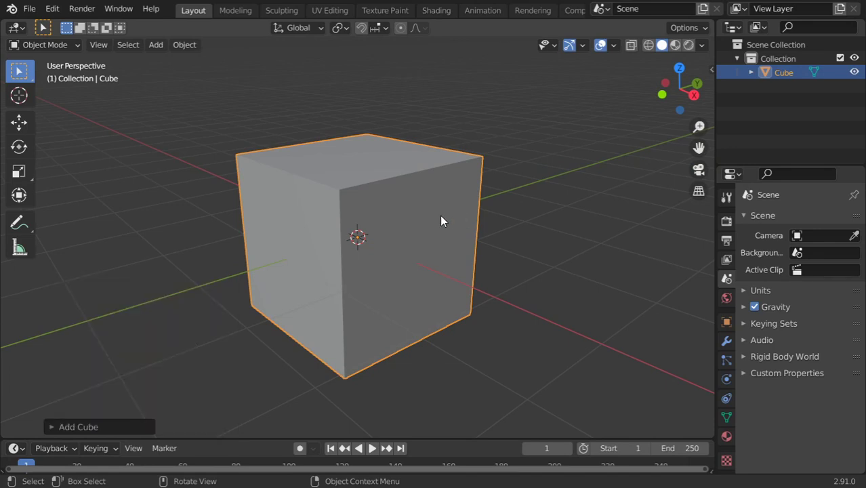
Put the cube in Edit Mode, inspect its default UVs in the UV Editor, and enable Edge select
key("Tab")
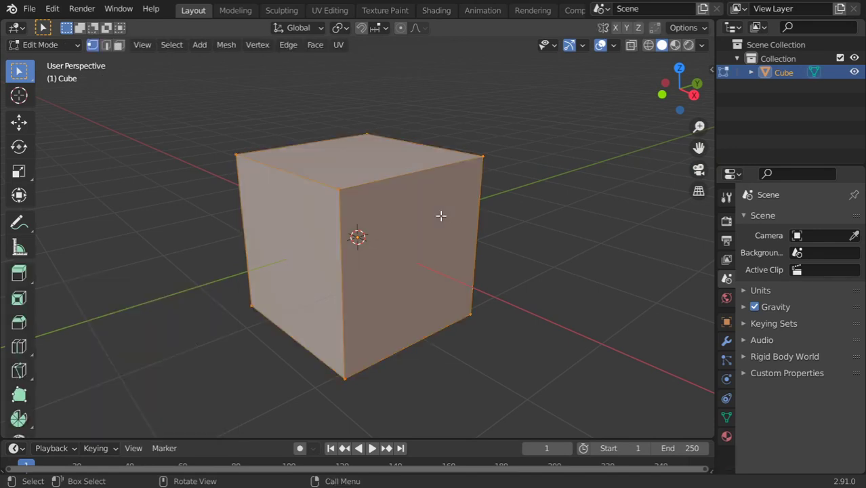
left_click(15, 27)
left_click(37, 97)
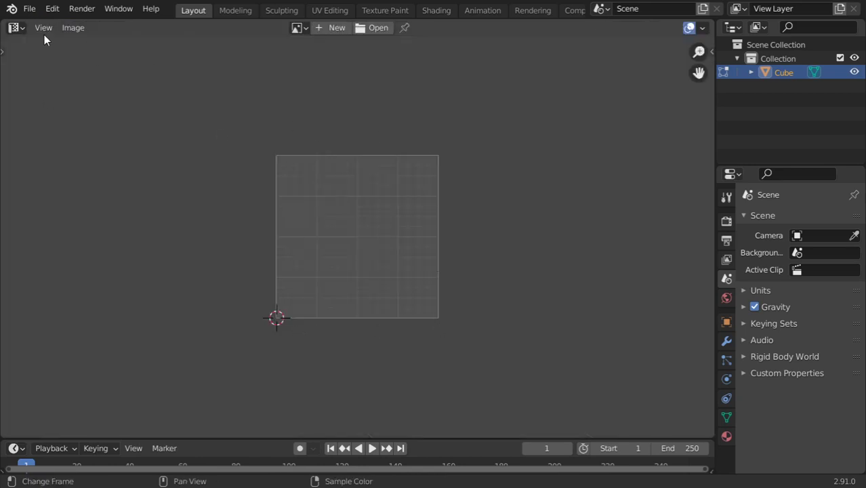
left_click(15, 28)
left_click(42, 65)
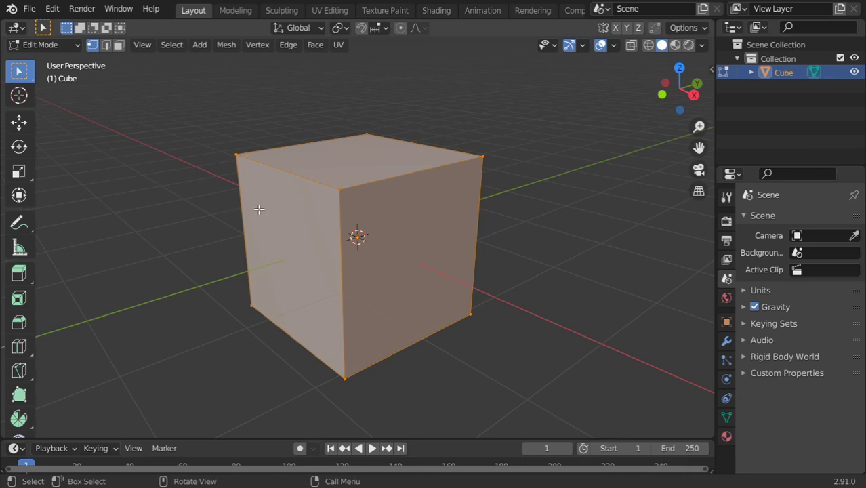
left_click(106, 46)
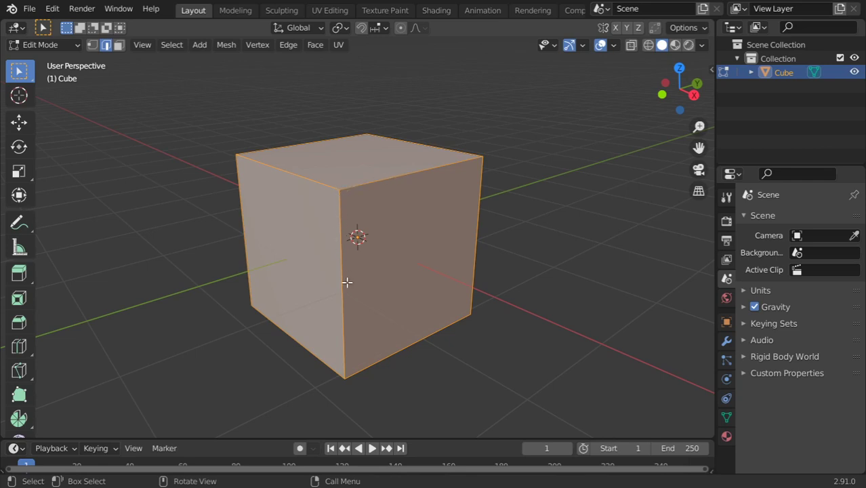
Select the cube's seam edges: three top edges, the front vertical edge and three lower edges
left_click(468, 160)
left_click(340, 213, "shift")
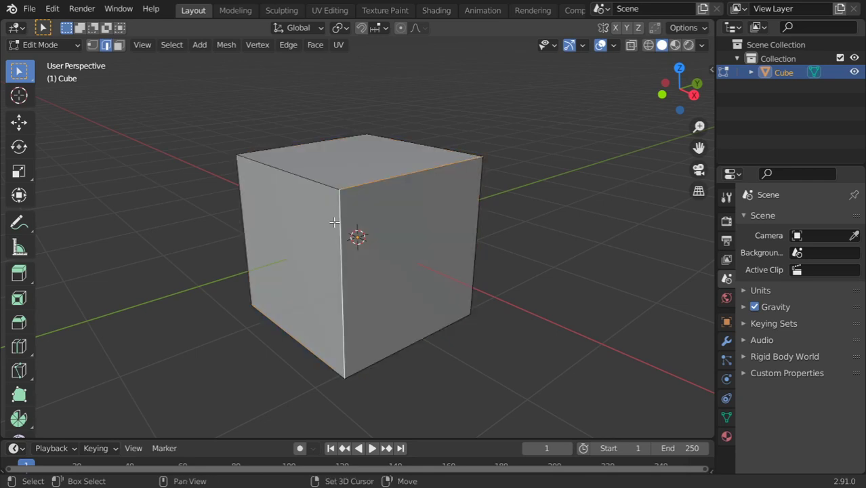
left_click(318, 183, "shift")
left_click(290, 147, "shift")
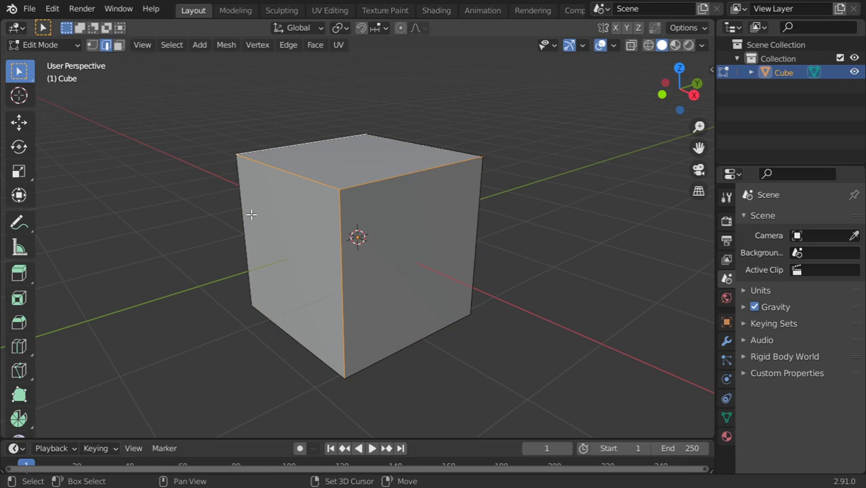
middle_click_drag(315, 270, 381, 247)
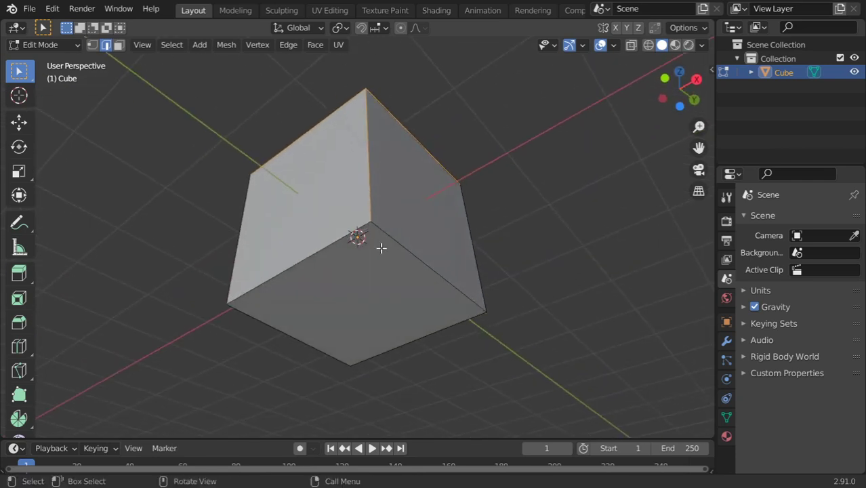
left_click(381, 247, "shift")
left_click(339, 242, "shift")
left_click(300, 339, "shift")
middle_click_drag(323, 315, 453, 265)
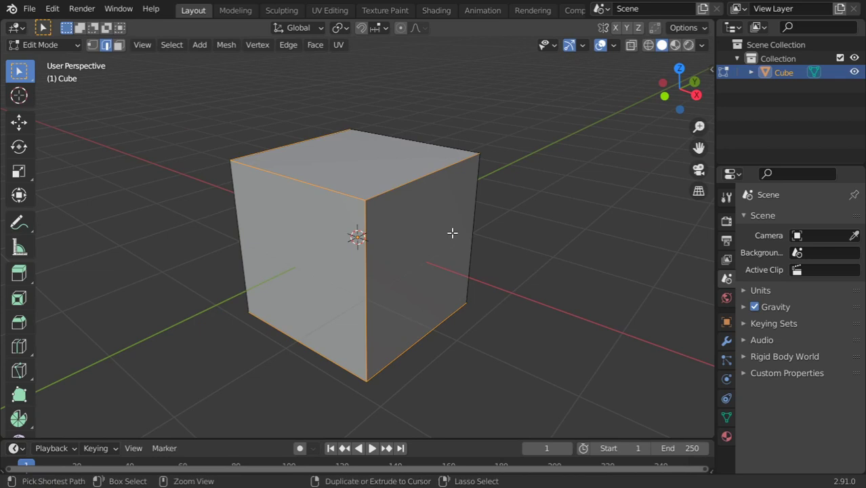
Mark the selected edges as seams, then select all and Unwrap the cube
key("ctrl+e")
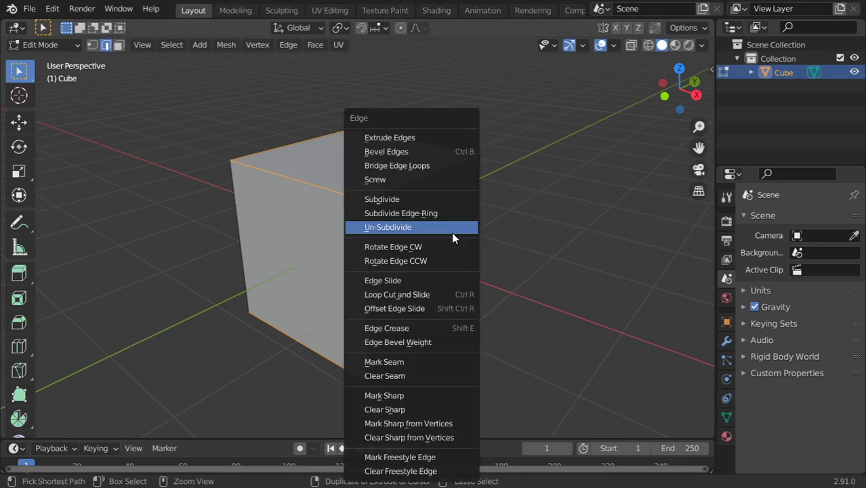
left_click(389, 362)
key("a")
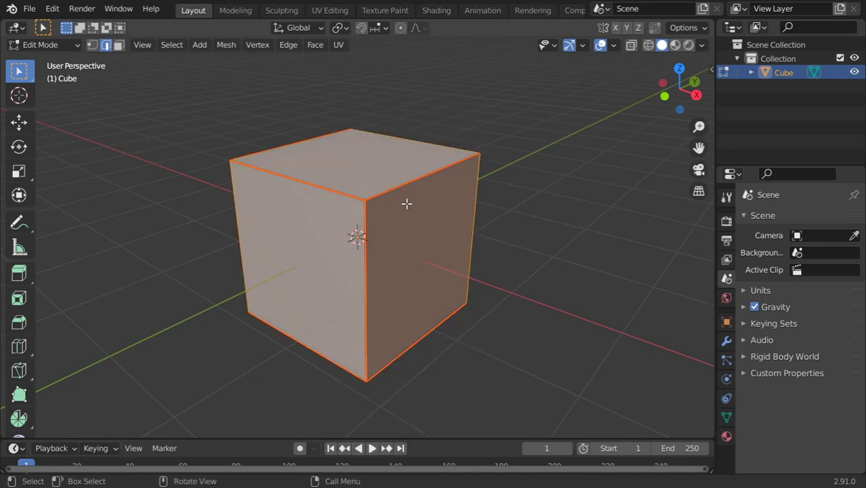
key("alt+a")
key("a")
key("u")
left_click(398, 204)
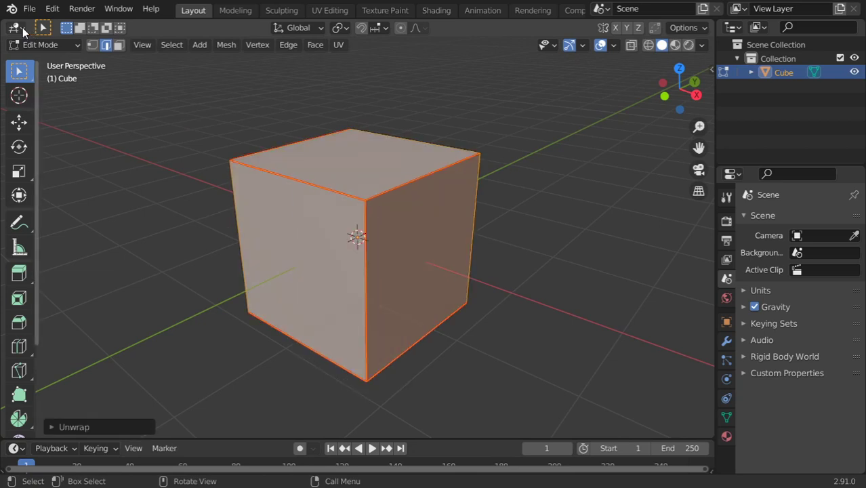
Scale the cube's cross-shaped UV island to about 0.86 in the UV Editor, then return to the 3D Viewport
left_click(16, 27)
left_click(64, 96)
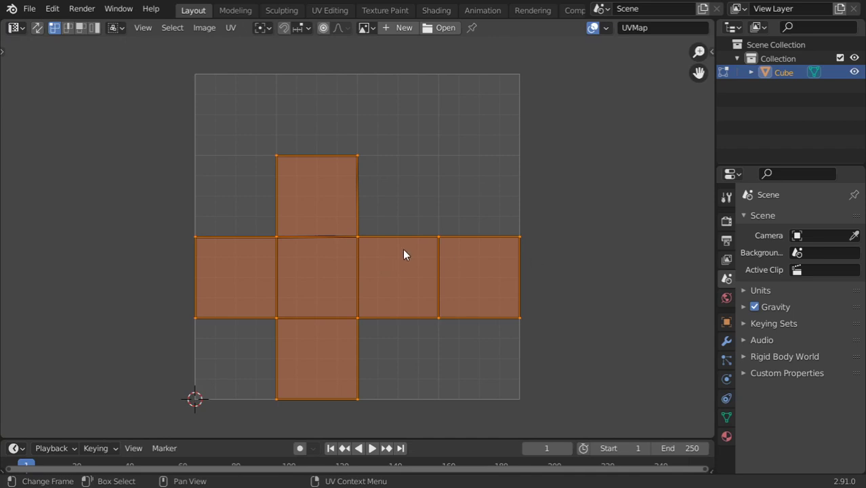
key("s")
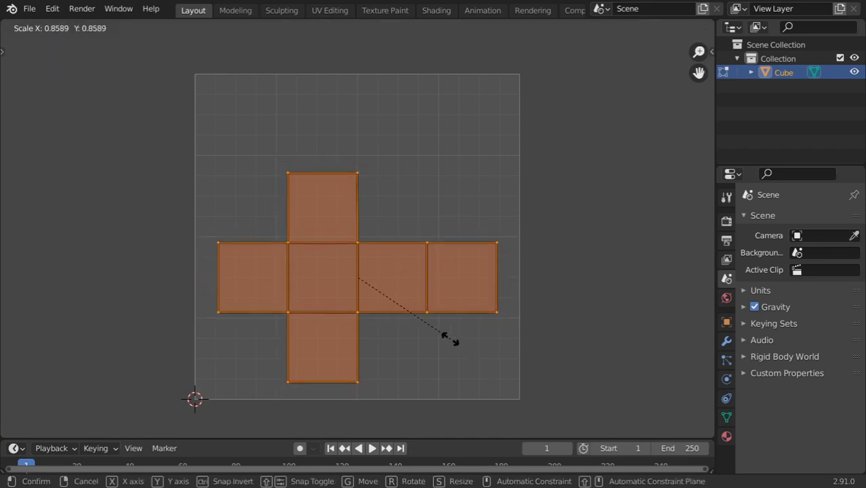
left_click(450, 339)
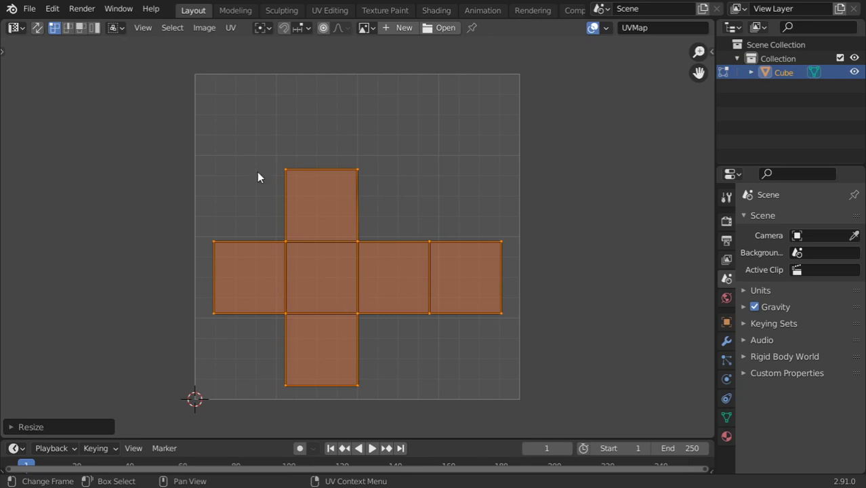
left_click(17, 28)
left_click(25, 68)
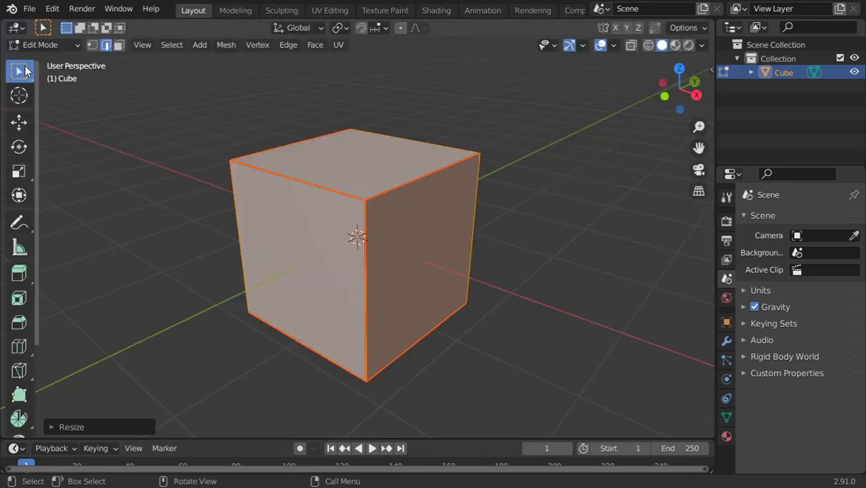
Delete the cube in Object Mode and add a mesh cylinder in its place
key("Tab")
scroll(317, 193, "down", 5)
middle_click_drag(396, 218, 295, 175, "shift")
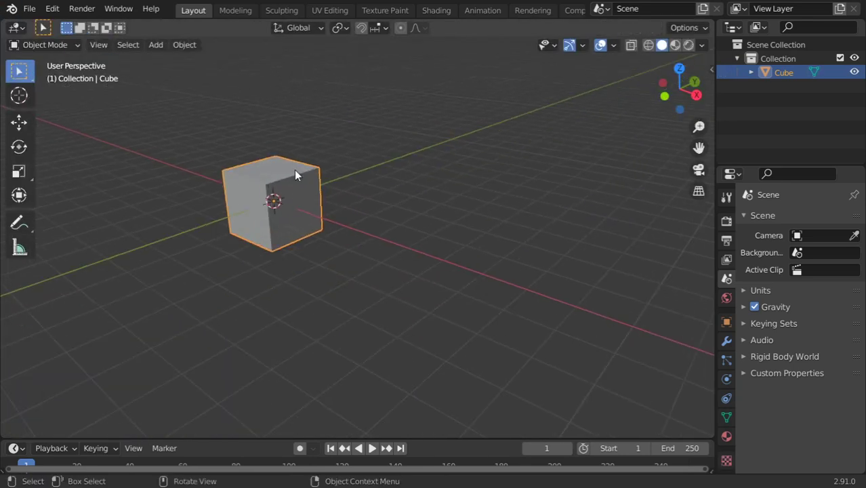
key("x")
left_click(290, 173)
key("shift+a")
mouse_move(293, 174)
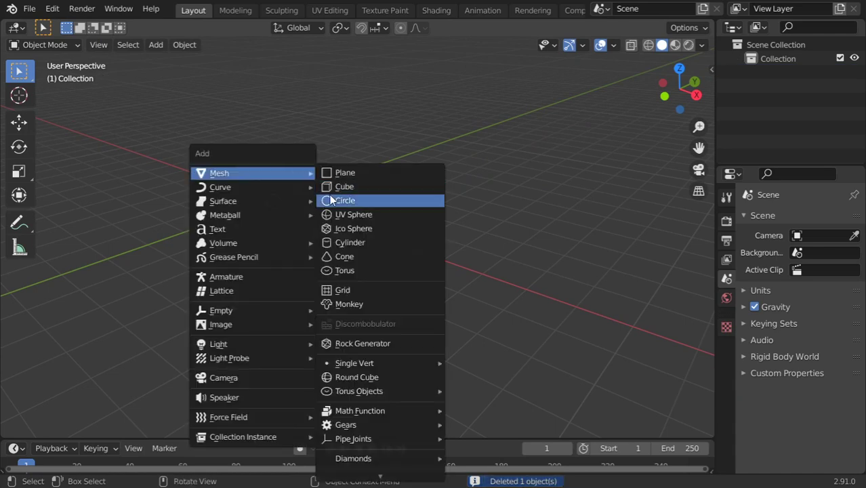
left_click(347, 242)
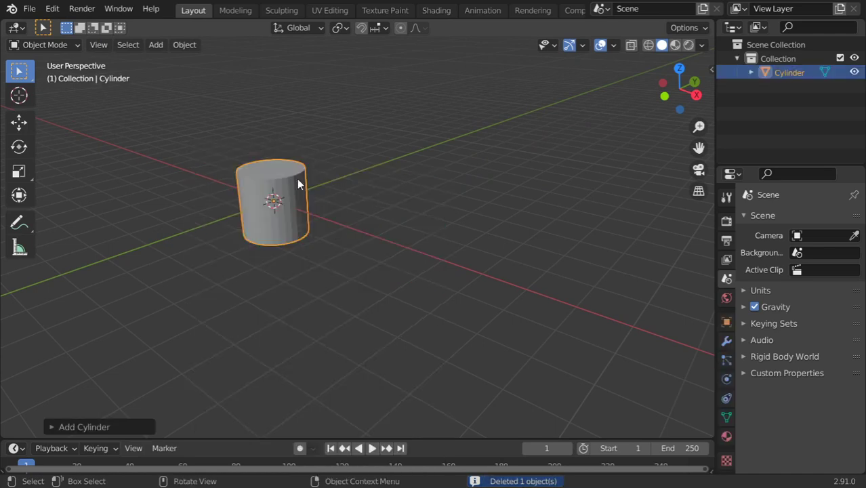
left_click(130, 425)
Select the cylinder, enter Edit Mode, and inspect its default UV layout in the UV Editor
key("alt+a")
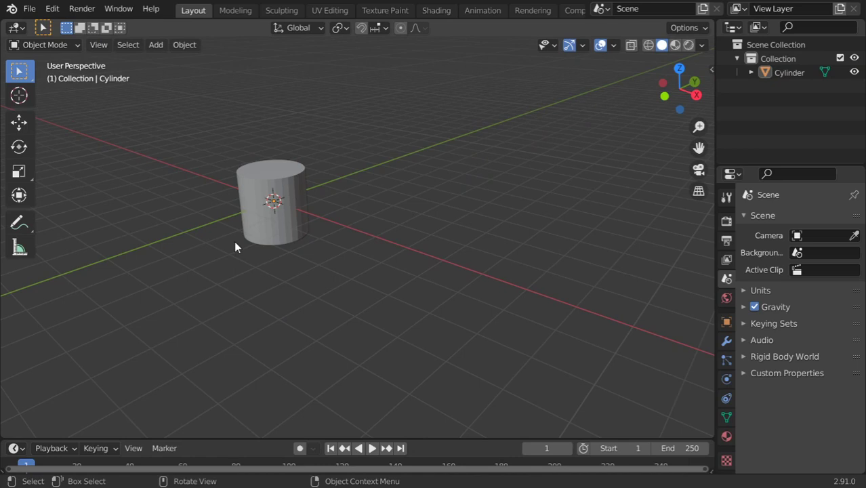
left_click(270, 214)
key("Tab")
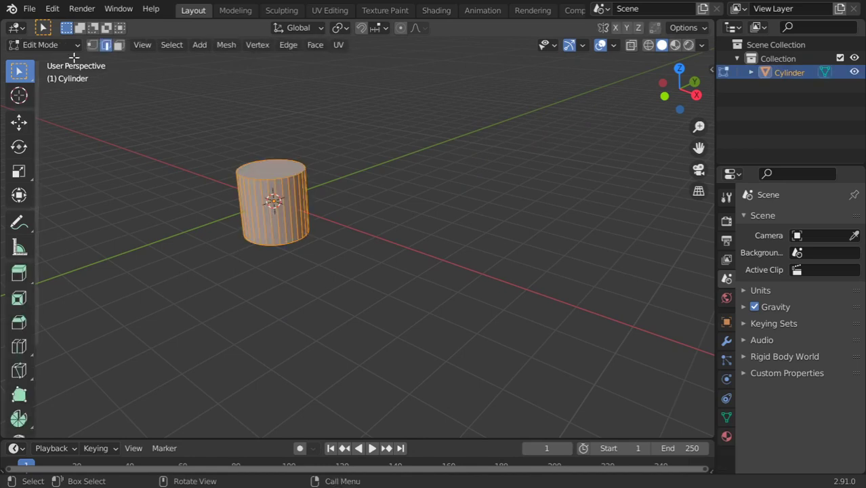
left_click(18, 29)
left_click(42, 97)
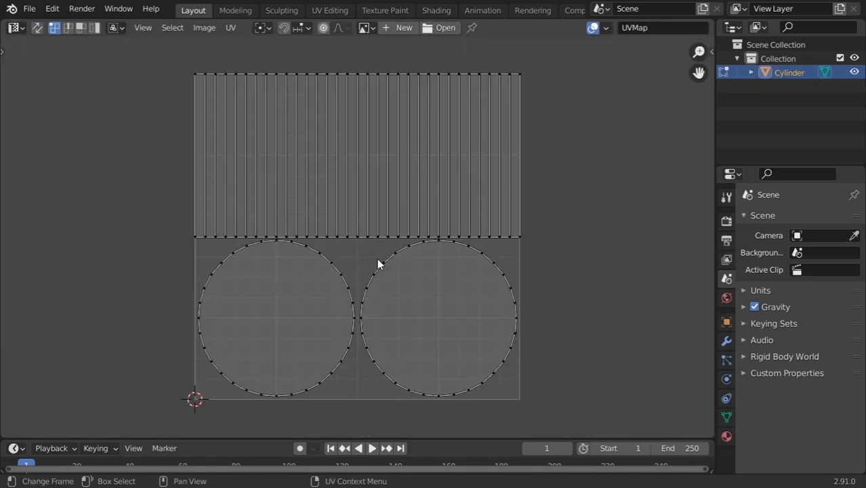
left_click(15, 29)
left_click(27, 65)
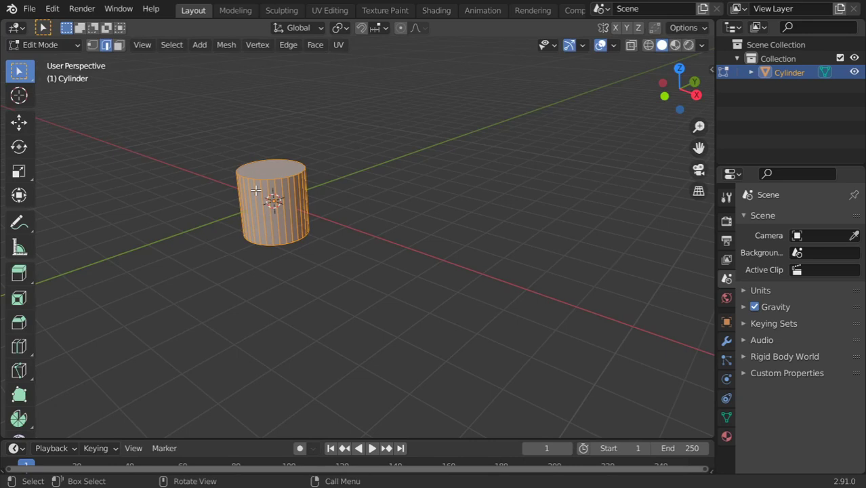
Unwrap the cylinder with Smart UV Project, check the result in the UV Editor, and return to Object Mode
key("u")
left_click(238, 210)
left_click(261, 317)
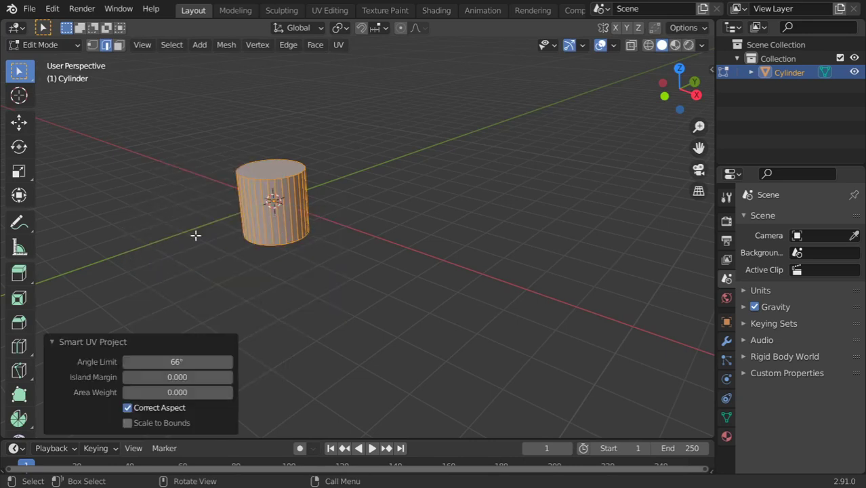
left_click(15, 27)
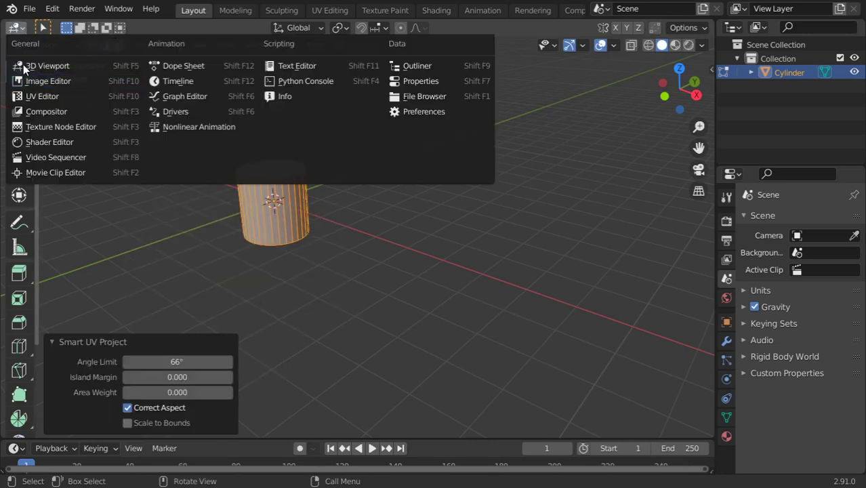
left_click(49, 97)
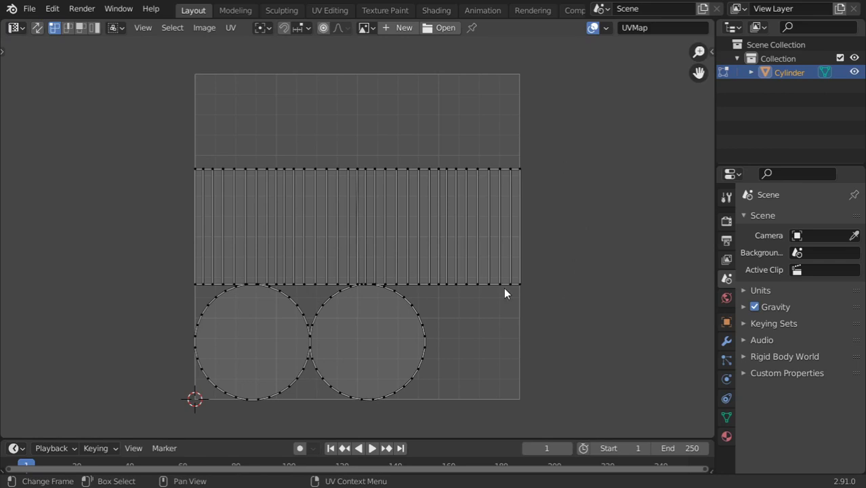
left_click(15, 27)
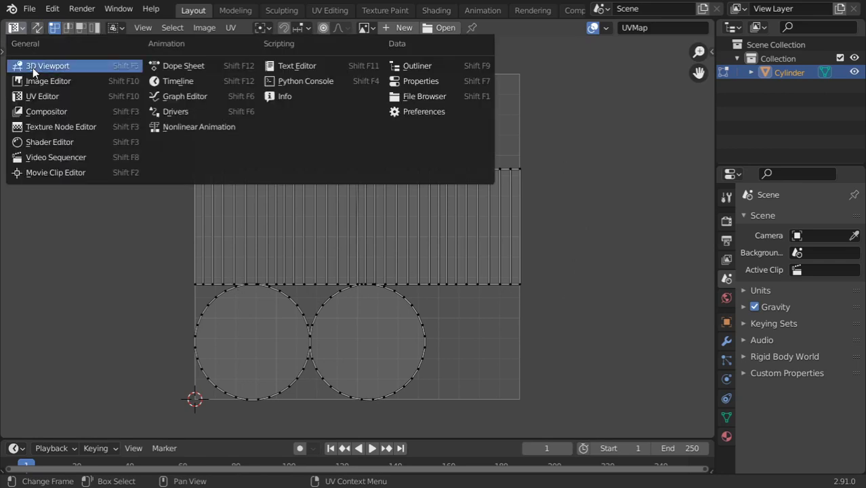
left_click(33, 68)
left_click(165, 343)
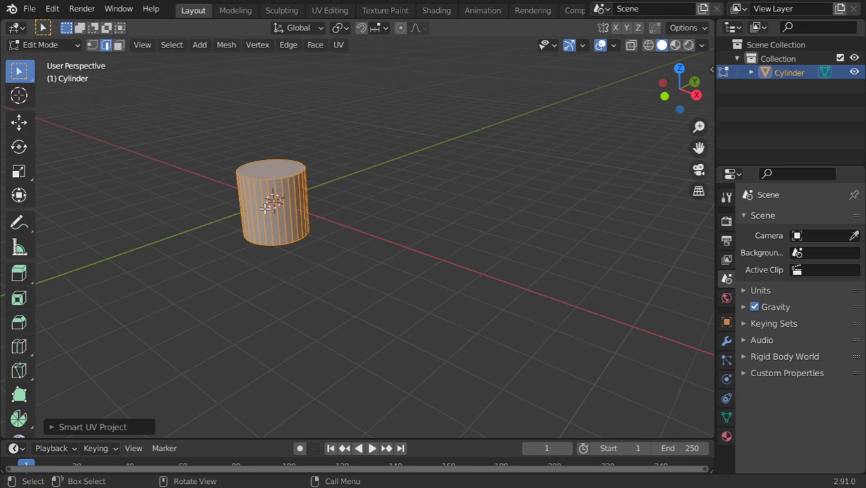
key("Tab")
Delete the old cylinder and add a fresh mesh cylinder centred in view
key("x")
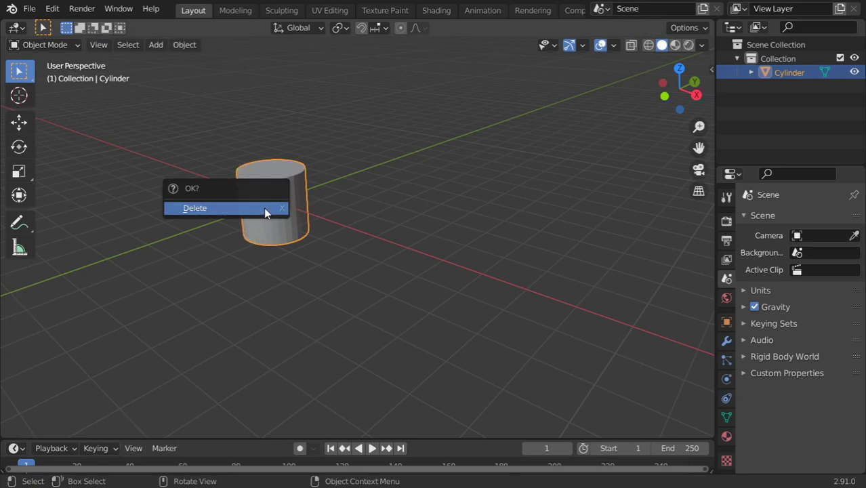
left_click(265, 211)
key("shift+a")
mouse_move(265, 178)
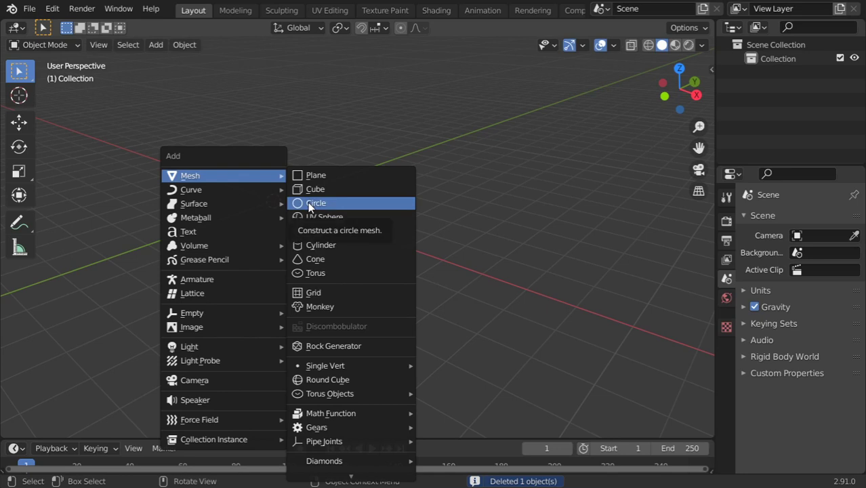
left_click(319, 245)
scroll(323, 209, "up", 3)
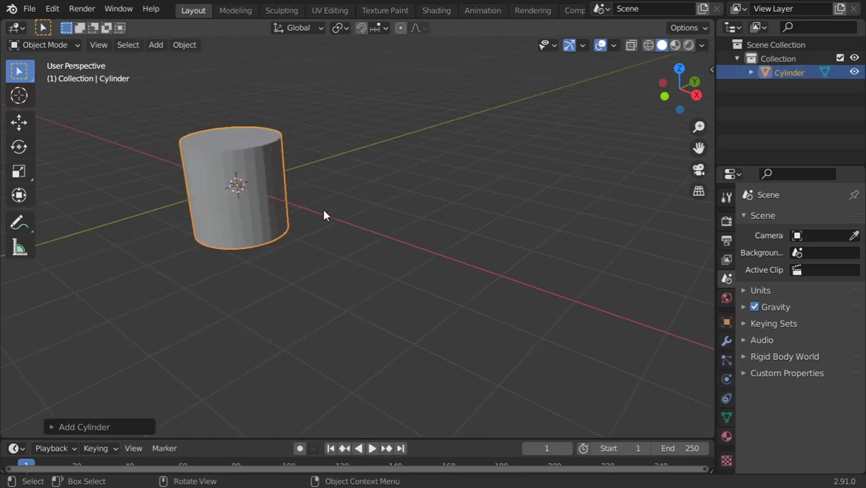
middle_click_drag(276, 188, 367, 219, "shift")
In Edit Mode, mark the cylinder's top and bottom rims as seams
key("Tab")
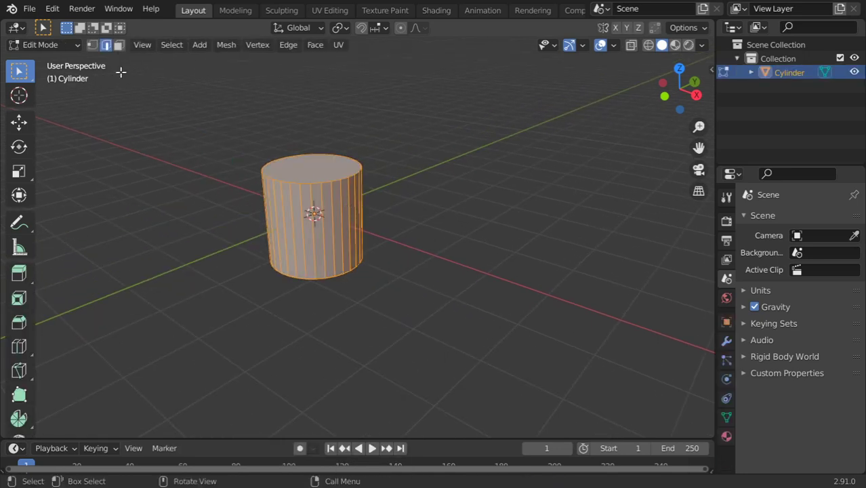
left_click(119, 44)
key("alt+a")
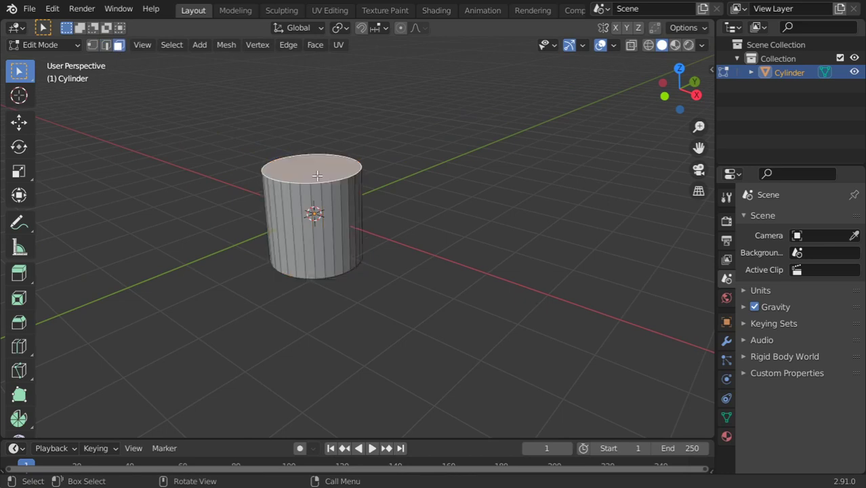
key("ctrl+e")
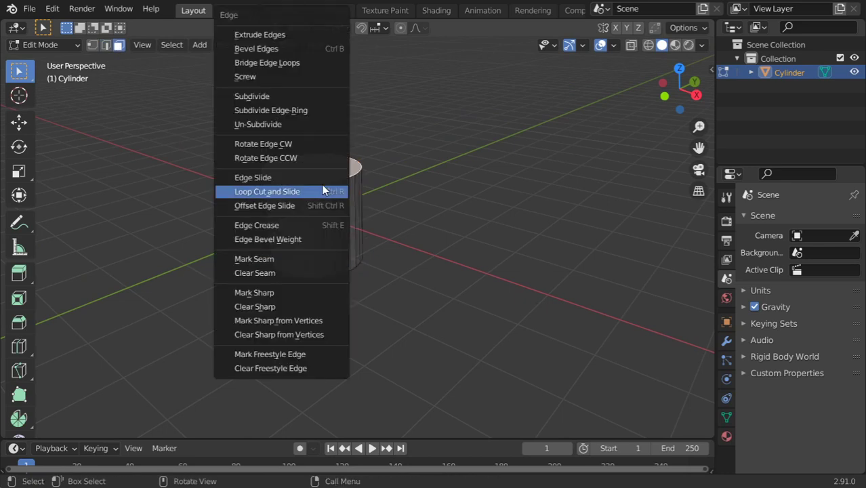
left_click(285, 258)
middle_click_drag(285, 259, 168, 113)
left_click(333, 264)
key("ctrl+e")
left_click(333, 265)
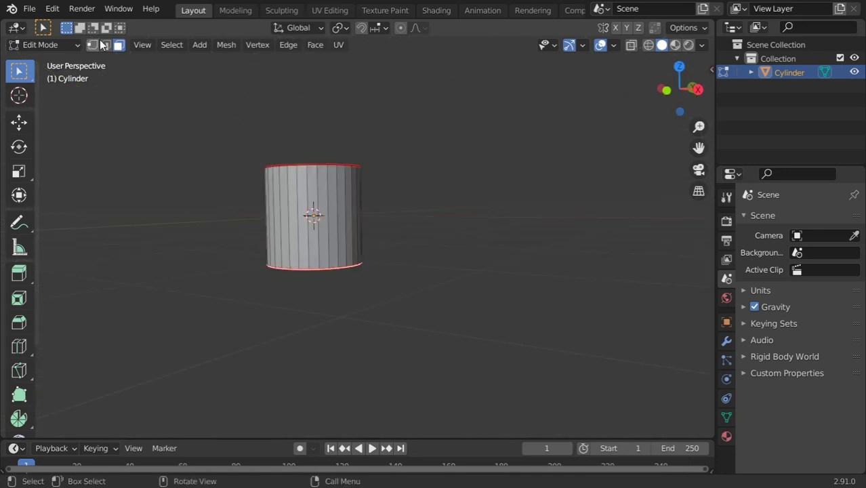
Mark one vertical side edge of the cylinder as a seam
key("2")
left_click(327, 213)
key("ctrl+e")
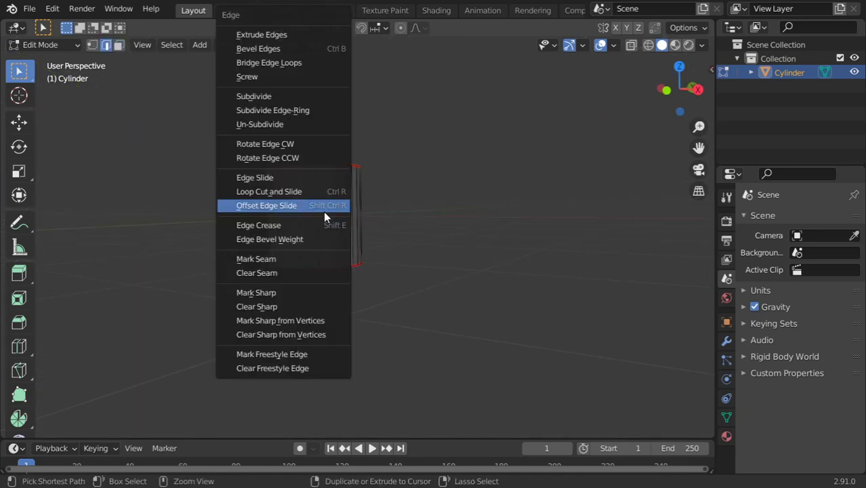
left_click(298, 257)
Select all and Unwrap the cylinder, check the strip and caps in the UV Editor, then exit to Object Mode
key("a")
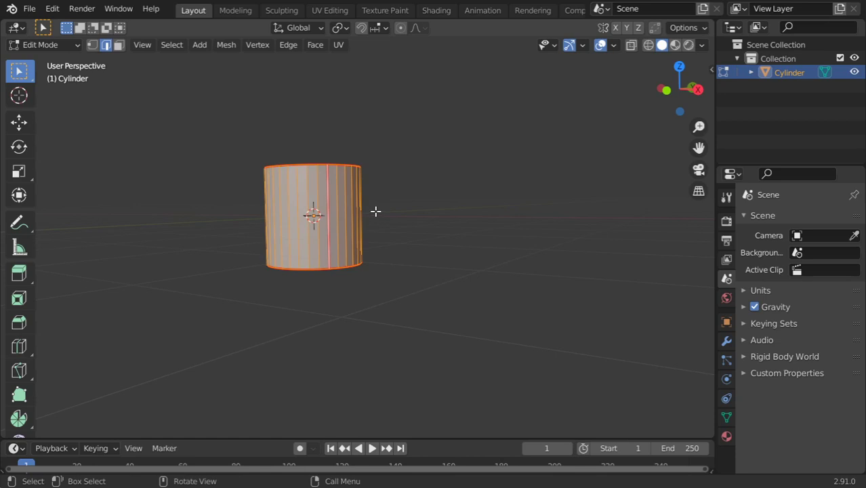
key("u")
left_click(348, 192)
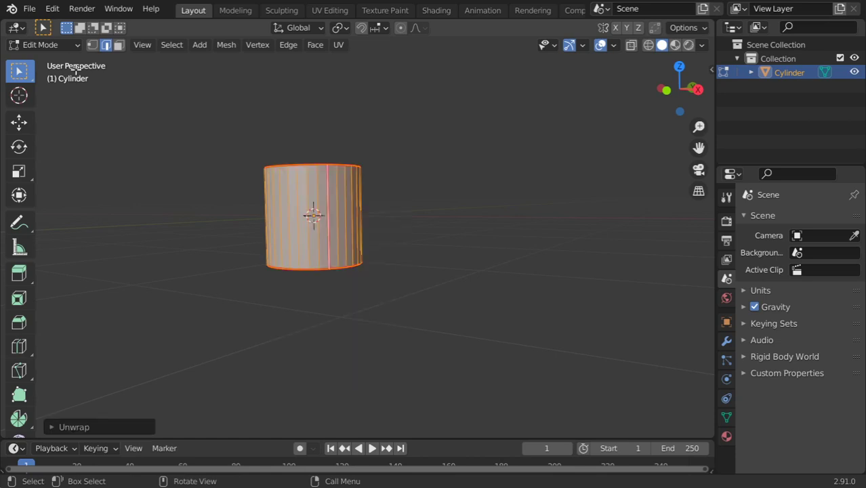
left_click(15, 27)
left_click(42, 96)
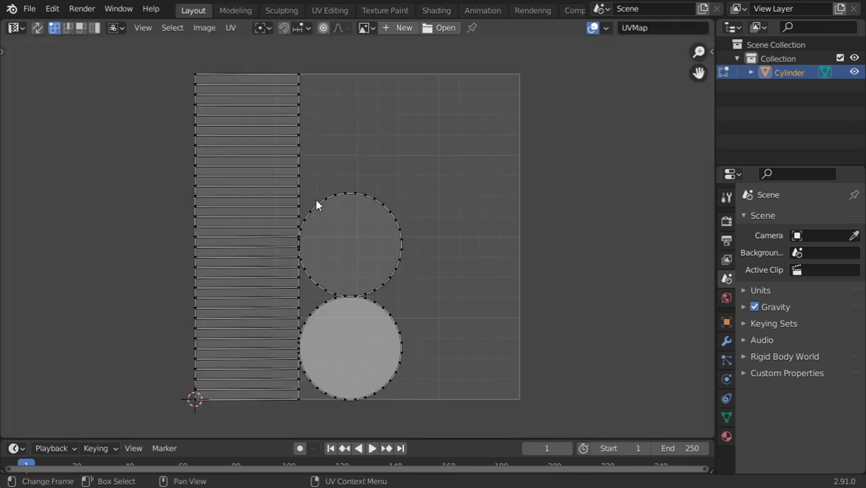
left_click(24, 27)
left_click(37, 66)
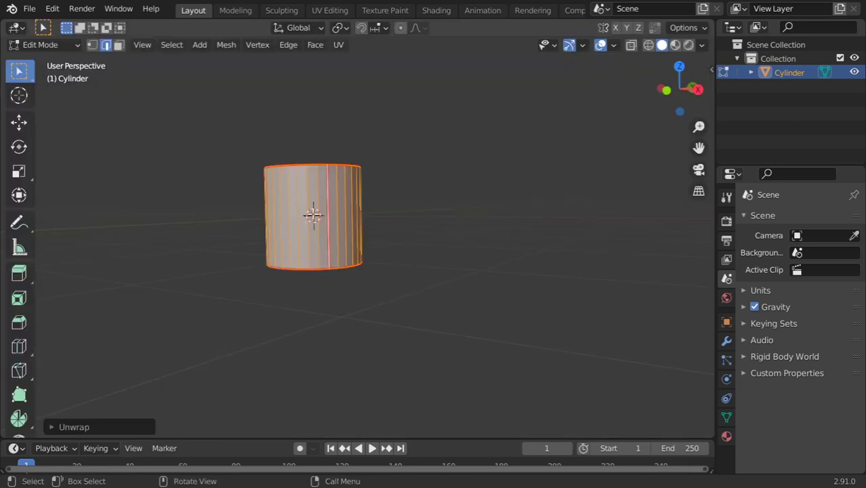
middle_click_drag(307, 223, 285, 200)
key("Tab")
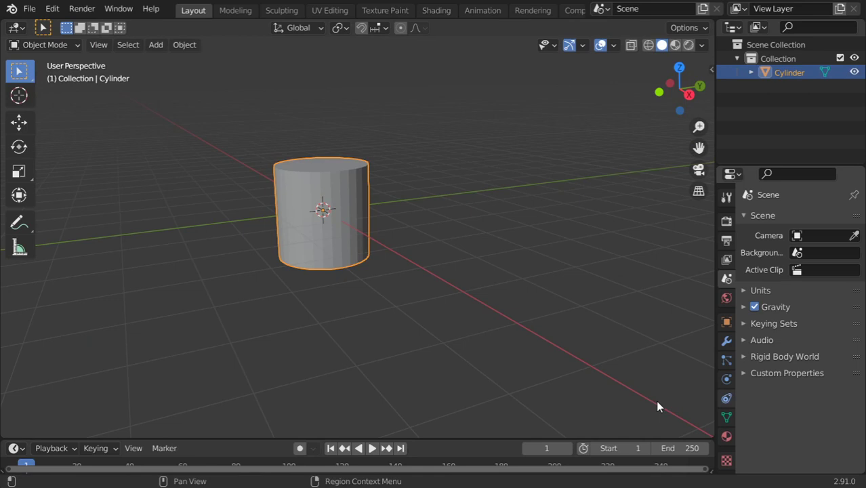
Create a new material on the cylinder in the Material tab and rename it 'plasic'
left_click(726, 438)
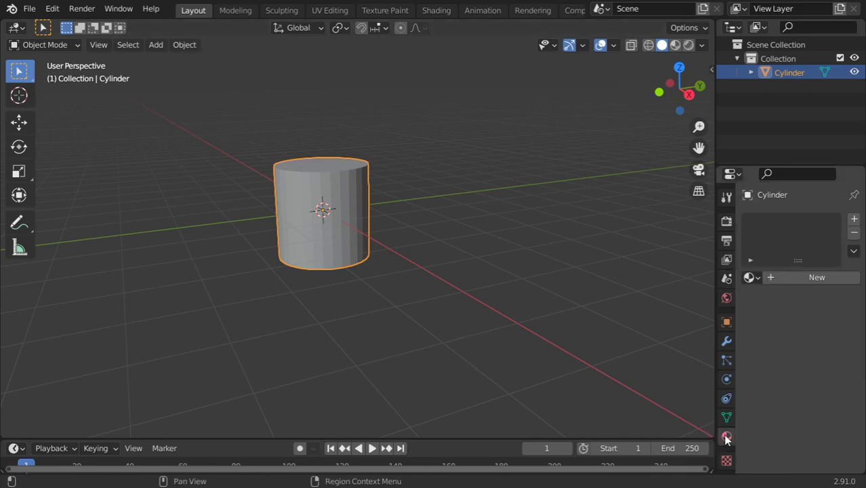
left_click(776, 281)
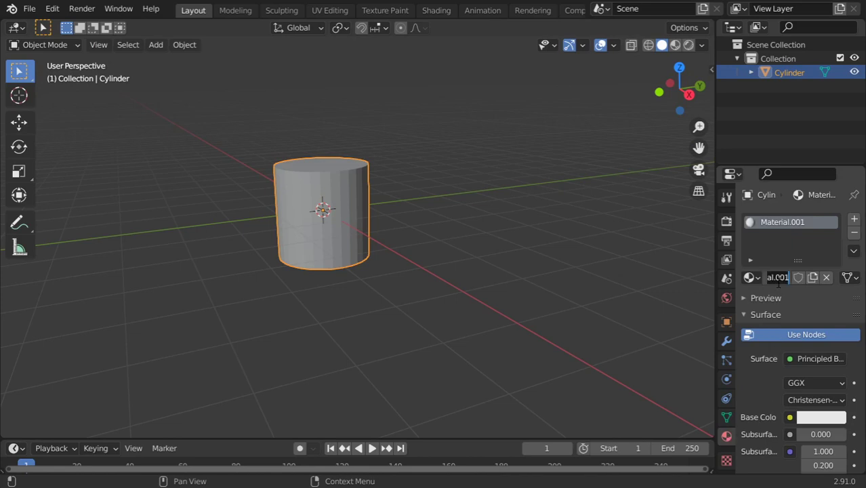
type("plasic")
key("Return")
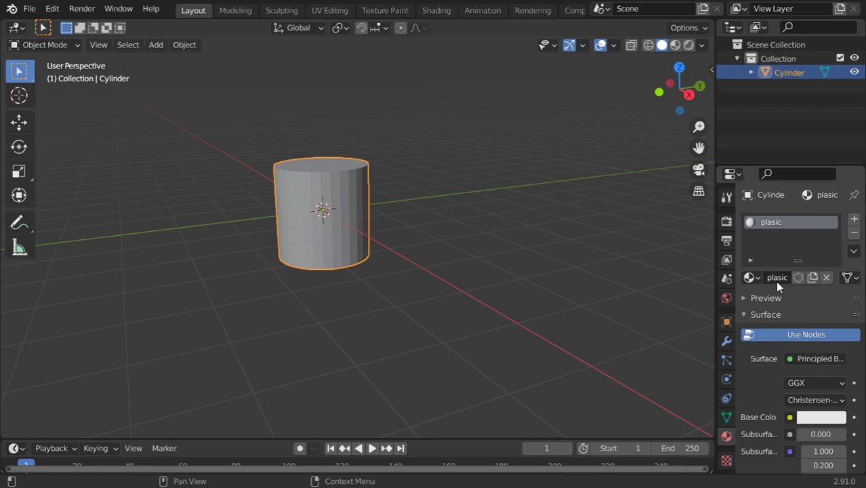
left_click_drag(717, 297, 640, 291)
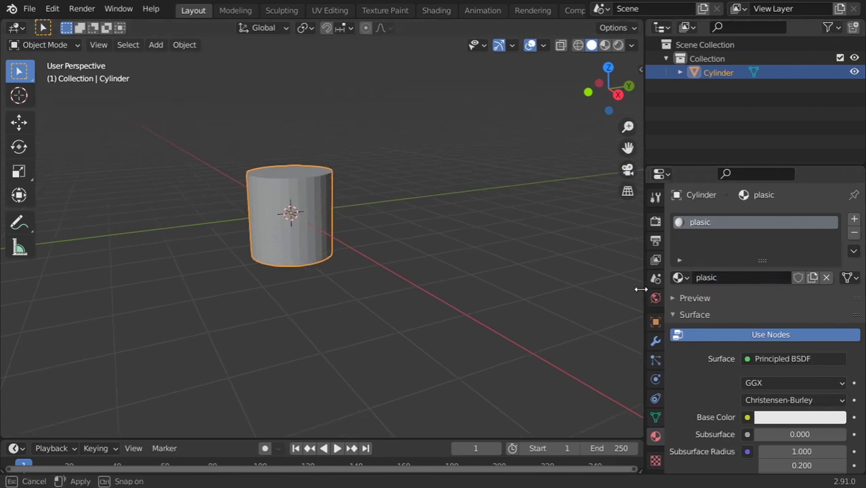
scroll(746, 338, "down", 7)
scroll(779, 244, "up", 5)
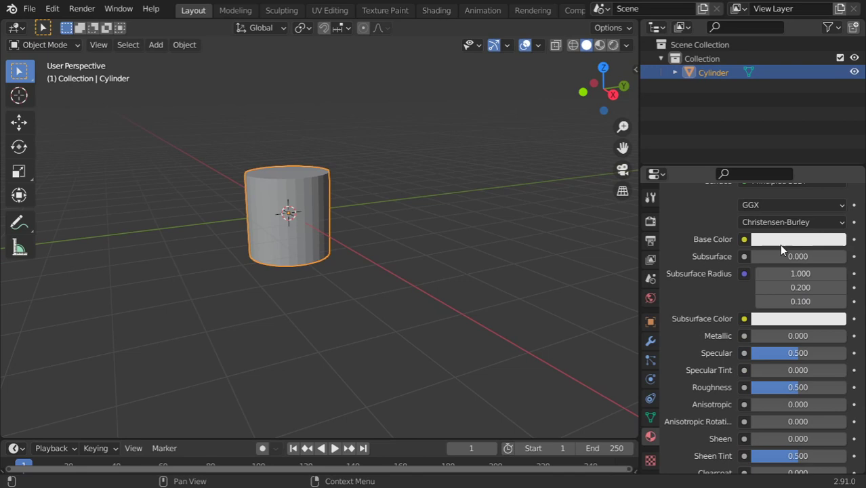
scroll(770, 321, "down", 8)
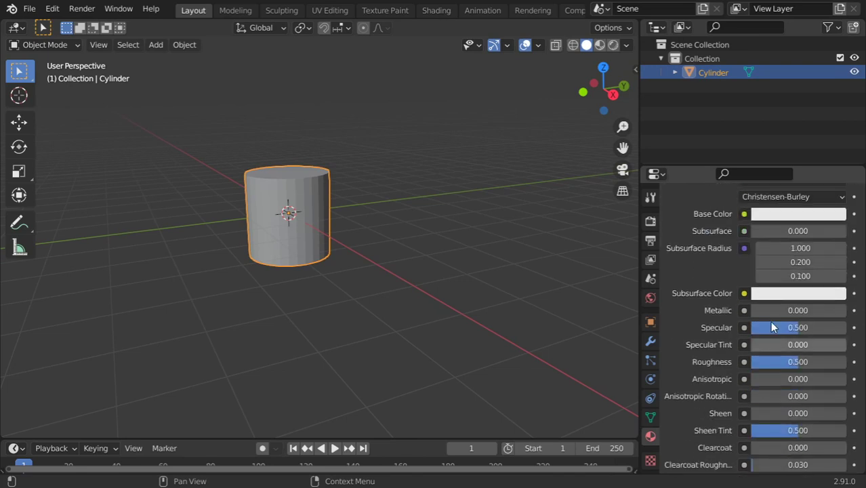
Switch the main view to the Shader Editor and reposition the Principled BSDF node
left_click(18, 29)
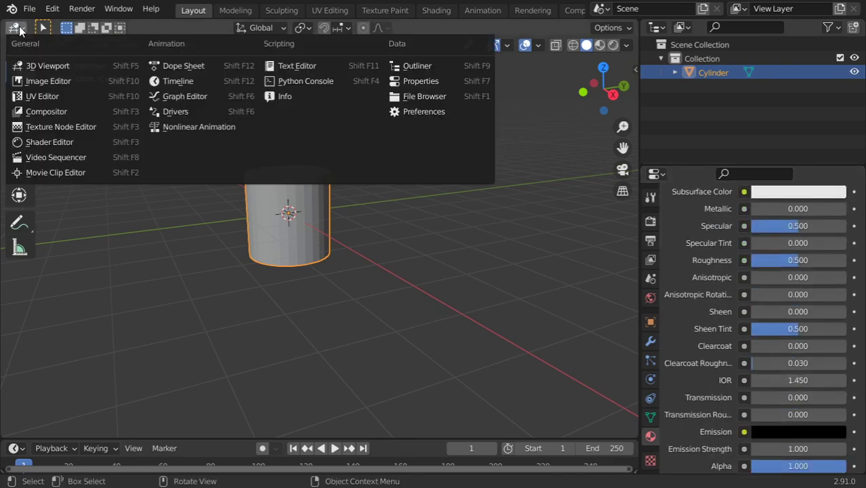
left_click(58, 142)
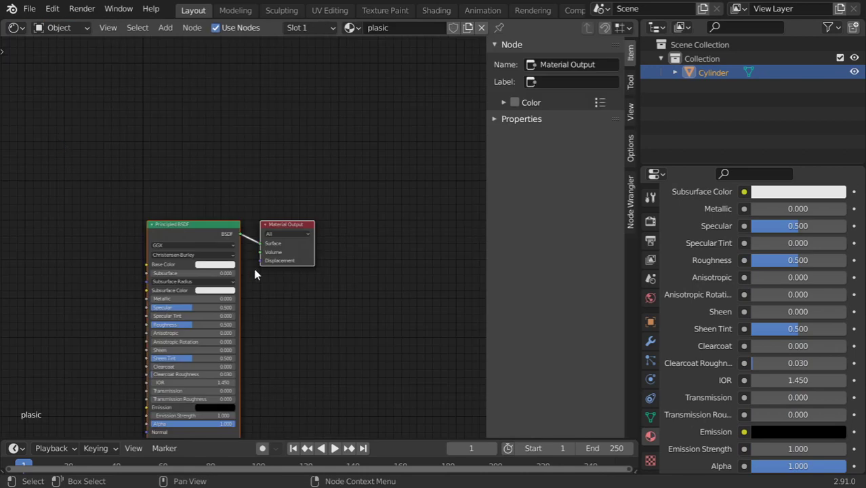
middle_click_drag(260, 264, 392, 214)
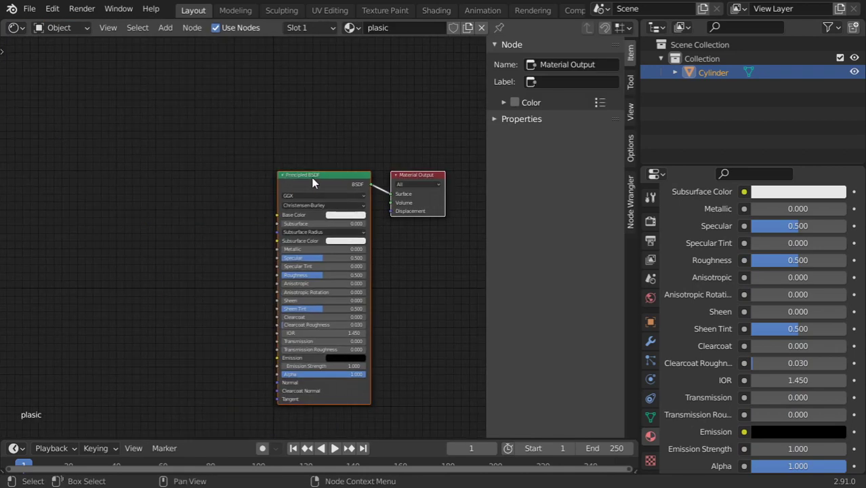
left_click_drag(312, 176, 248, 141)
Add a Noise Texture node and connect its Color to the Principled BSDF Base Color
key("shift+a")
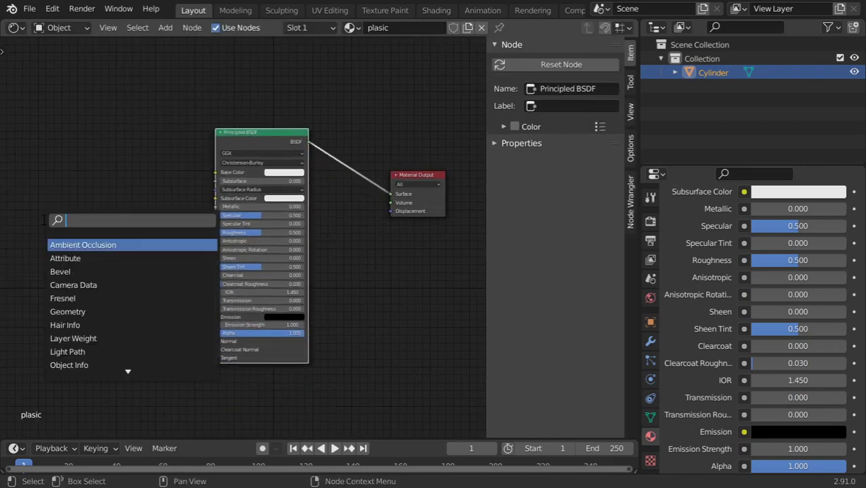
type("noi")
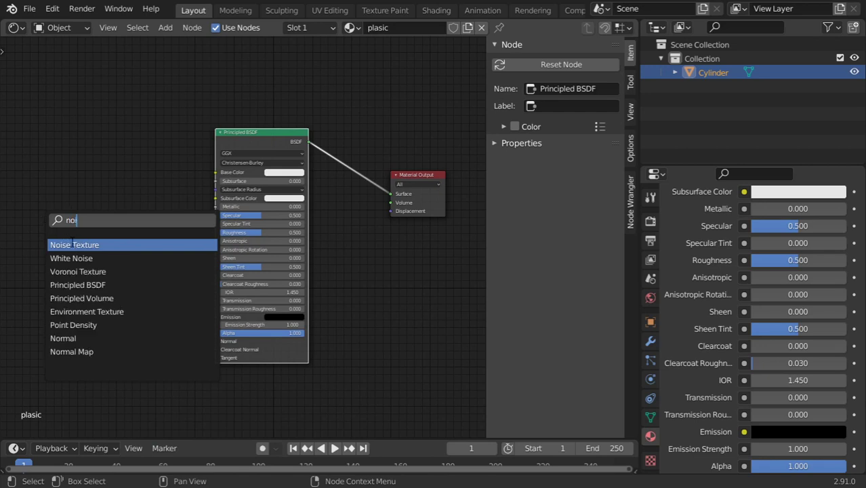
key("Return")
left_click(109, 201)
left_click_drag(117, 185, 215, 176)
left_click_drag(114, 185, 217, 174)
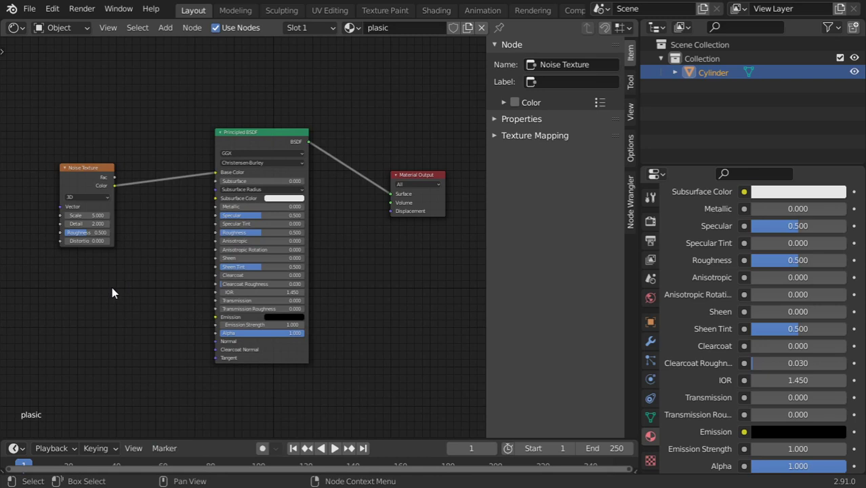
Add an Image Texture node at the left, then delete it again
scroll(112, 291, "up", 2)
key("shift+a")
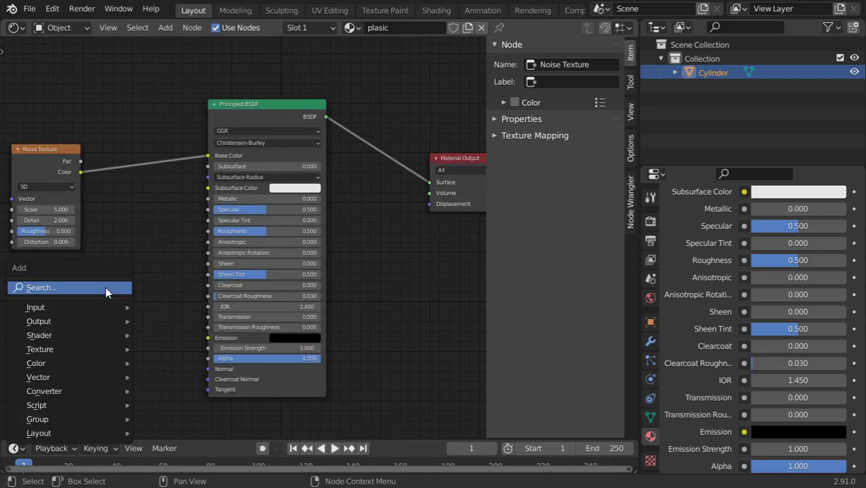
mouse_move(118, 349)
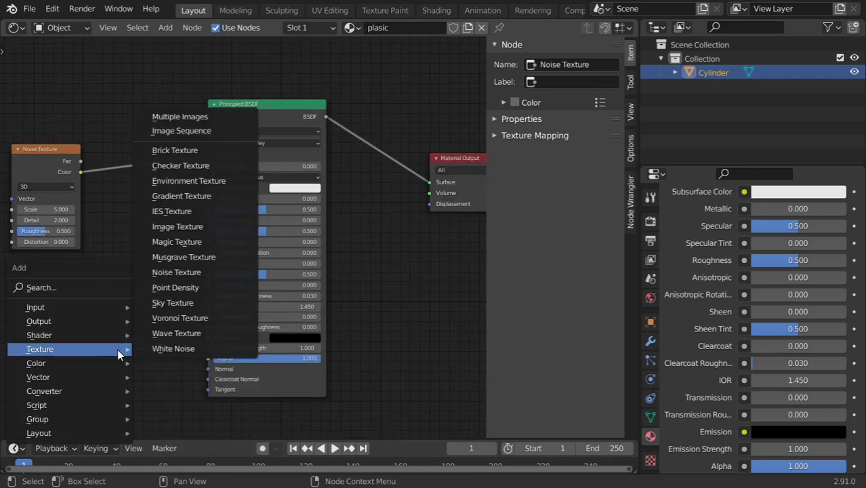
left_click(171, 226)
left_click(7, 265)
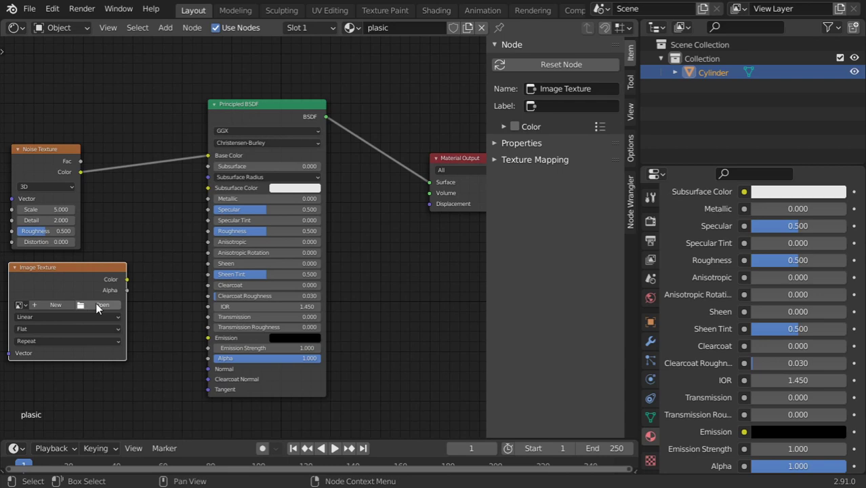
middle_click_drag(98, 313, 163, 291)
left_click_drag(148, 258, 122, 263)
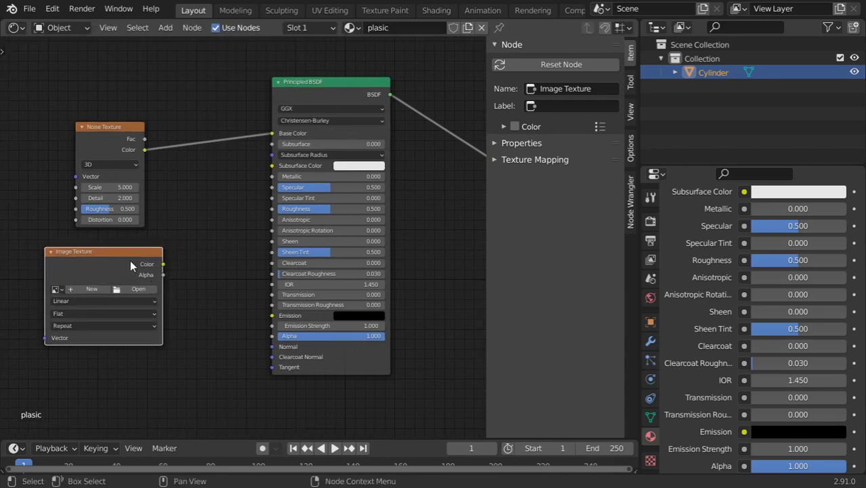
key("x")
Add a Wave Texture below the Noise Texture, link its Color to Base Color, and view it in the Shading workspace
key("shift+a")
mouse_move(126, 260)
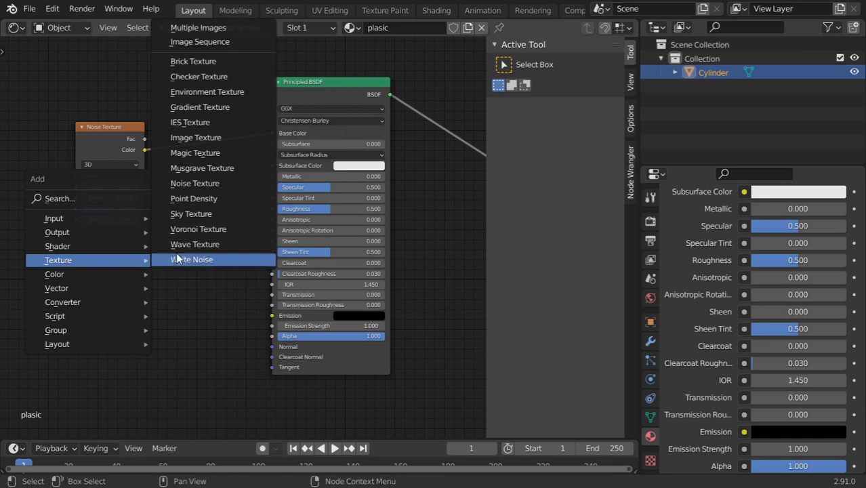
left_click(190, 244)
left_click(127, 264)
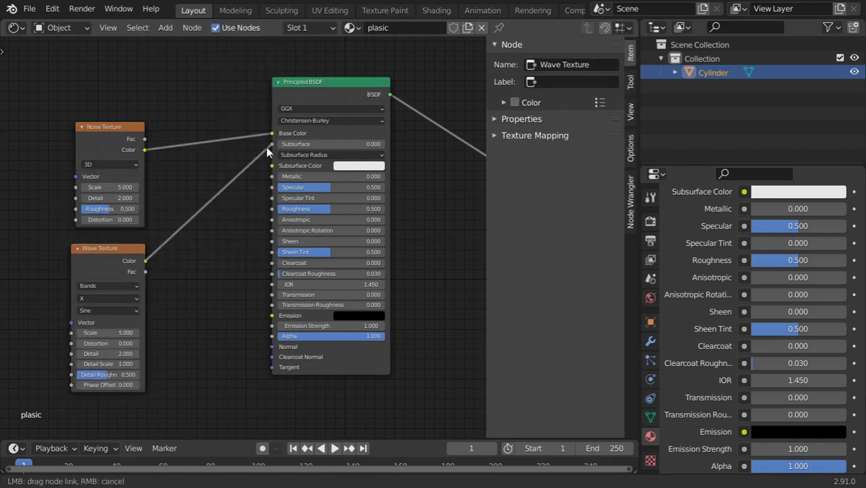
left_click_drag(266, 147, 271, 133)
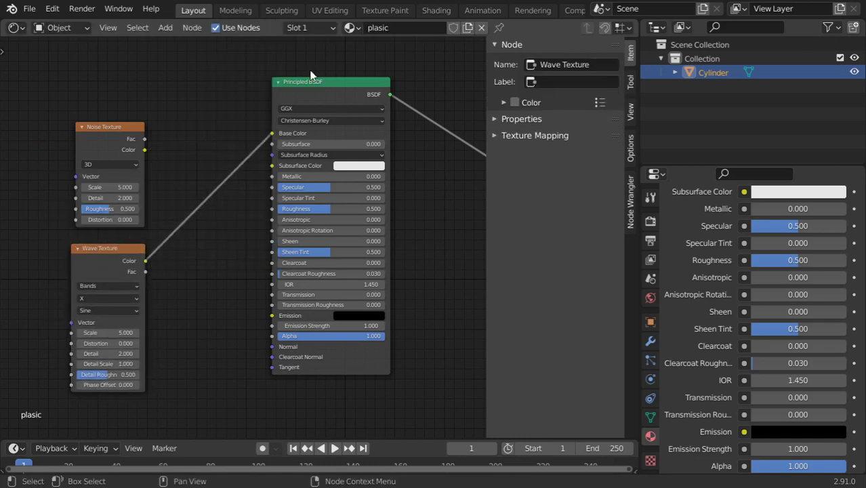
left_click(436, 11)
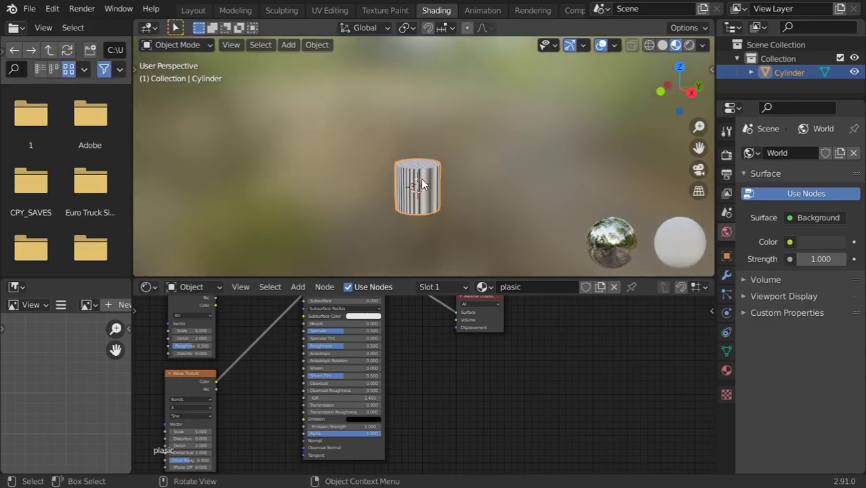
Link Noise Texture Color to Base Color briefly, restore the Wave Texture link, then open Edit > Preferences
scroll(421, 179, "up", 5)
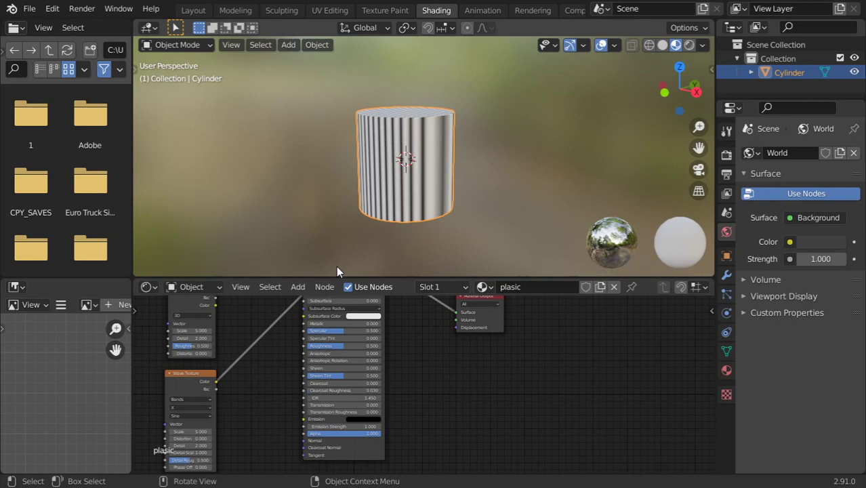
scroll(275, 367, "up", 4, "shift")
left_click_drag(215, 352, 305, 341)
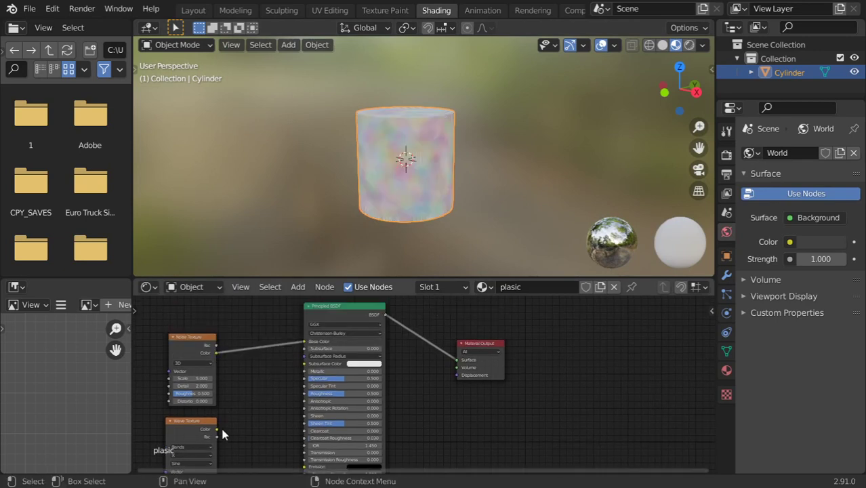
left_click_drag(217, 430, 303, 341)
middle_click_drag(274, 425, 382, 372)
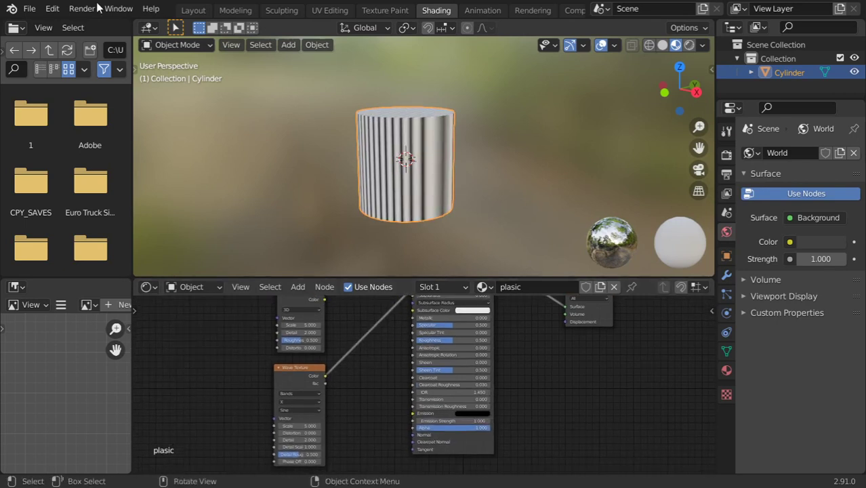
left_click(52, 9)
left_click(91, 204)
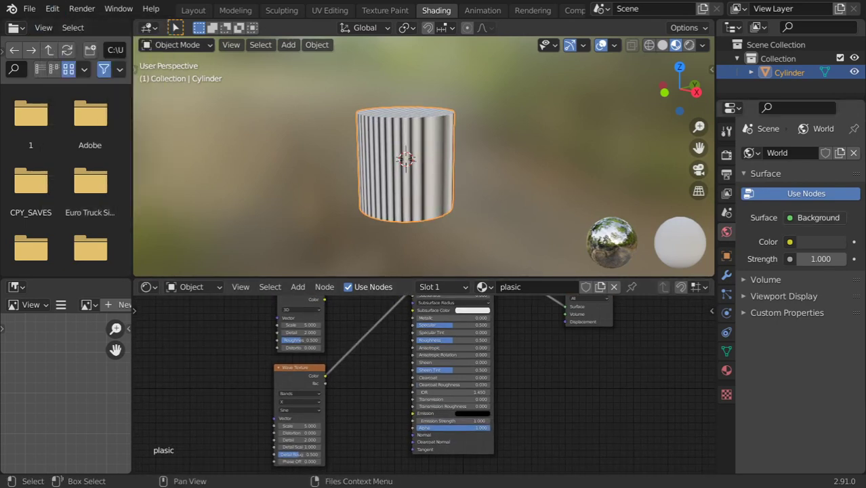
Search the add-ons for 'node', confirm Node Wrangler is ticked, and close Preferences
left_click_drag(632, 55, 265, 76)
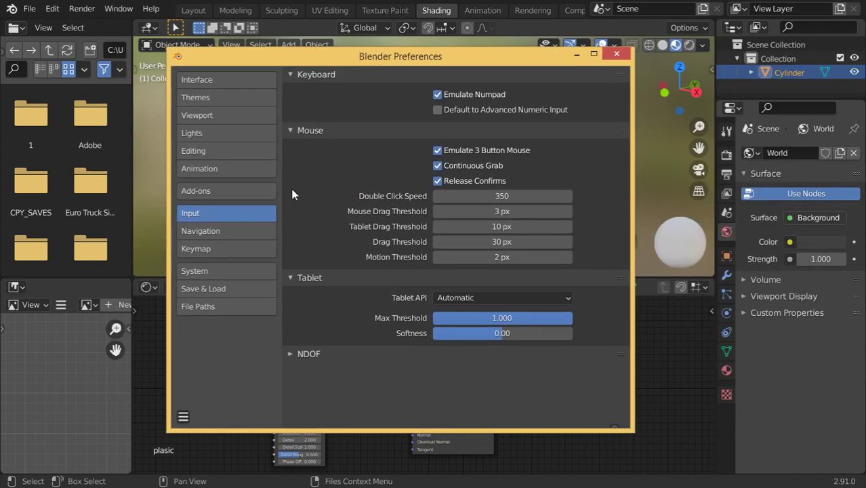
left_click(224, 191)
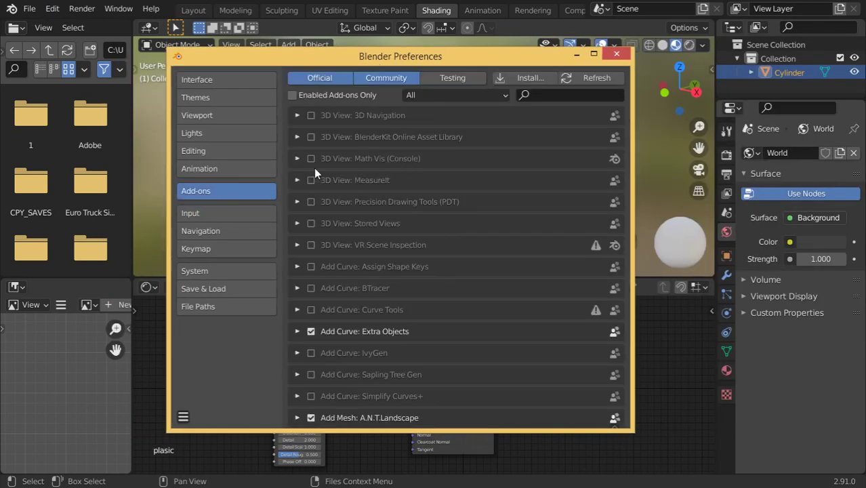
left_click(558, 95)
type("node")
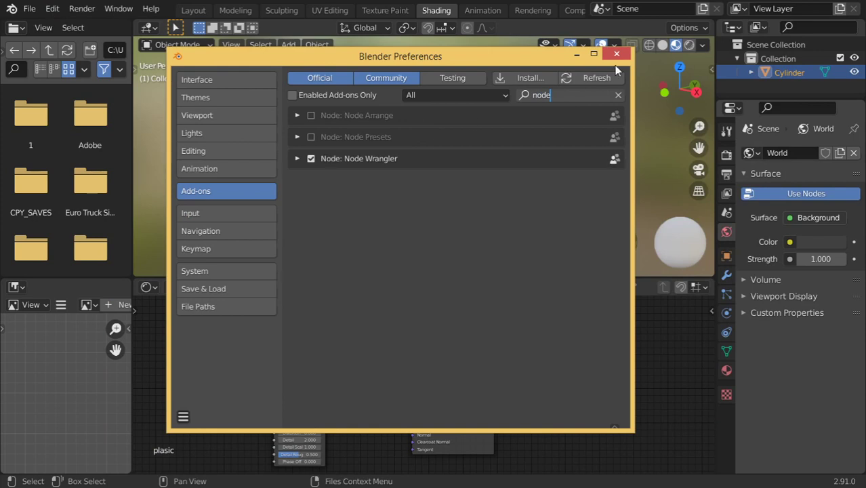
left_click(616, 54)
Attach Texture Coordinate and Mapping nodes to the Wave Texture with Ctrl+T
scroll(343, 372, "up", 2, "ctrl")
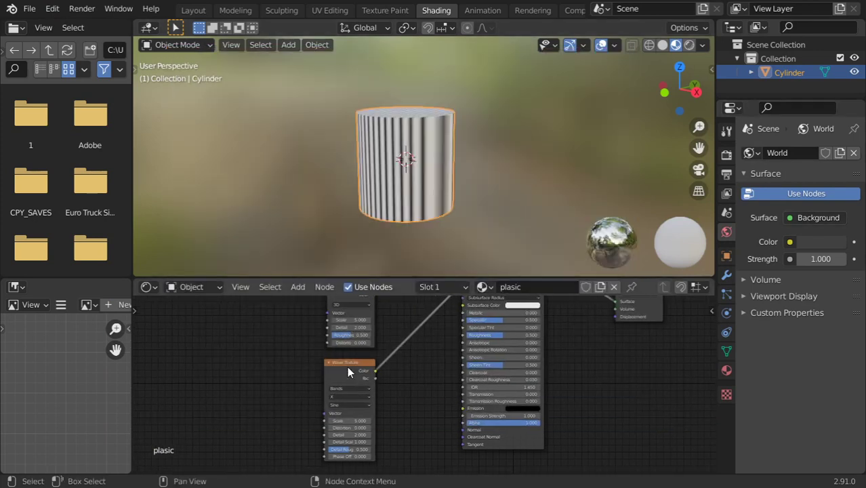
left_click(348, 369)
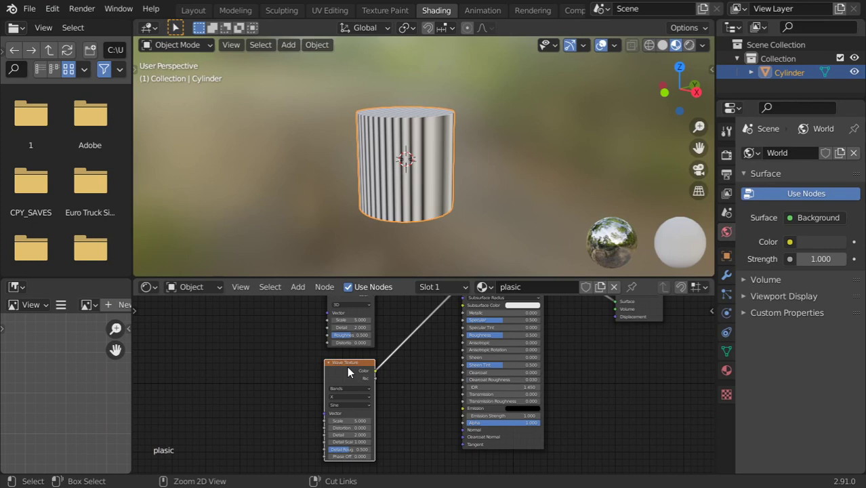
key("ctrl+t")
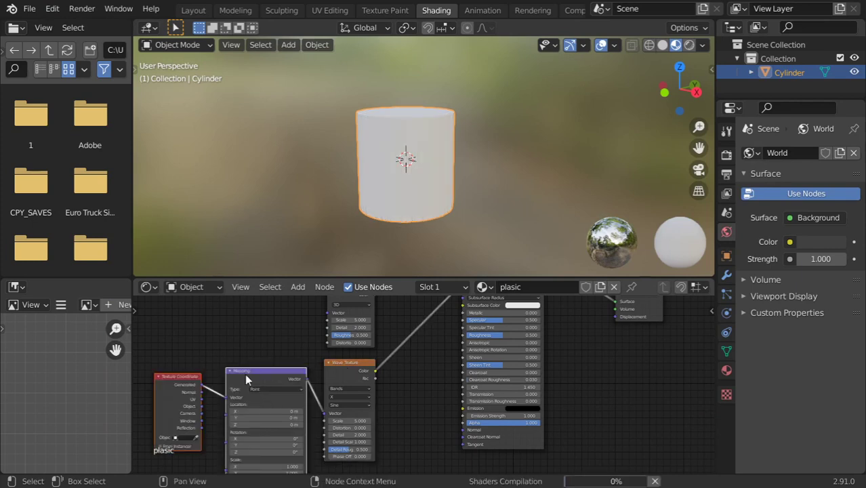
middle_click_drag(271, 398, 326, 379)
left_click_drag(215, 361, 166, 351)
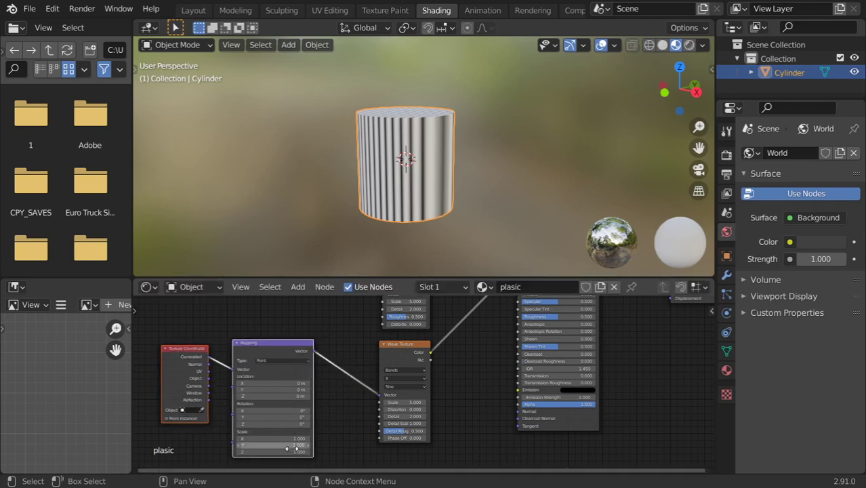
Rotate the Mapping node to about 7.8°, 47.7°, 16.7° so the stripes run diagonally
mouse_move(262, 426)
left_mouse_down()
mouse_move(285, 426)
mouse_move(268, 417)
mouse_move(324, 417)
left_mouse_up()
left_click_drag(269, 411, 277, 411)
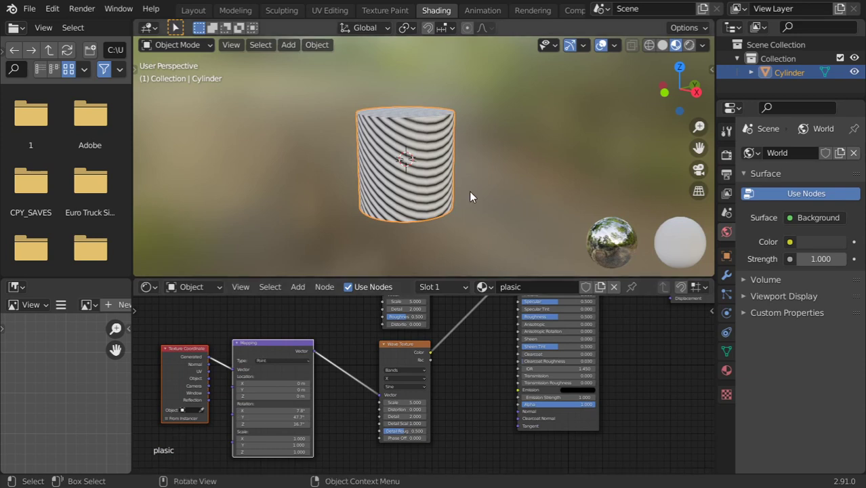
middle_click_drag(470, 193, 330, 187)
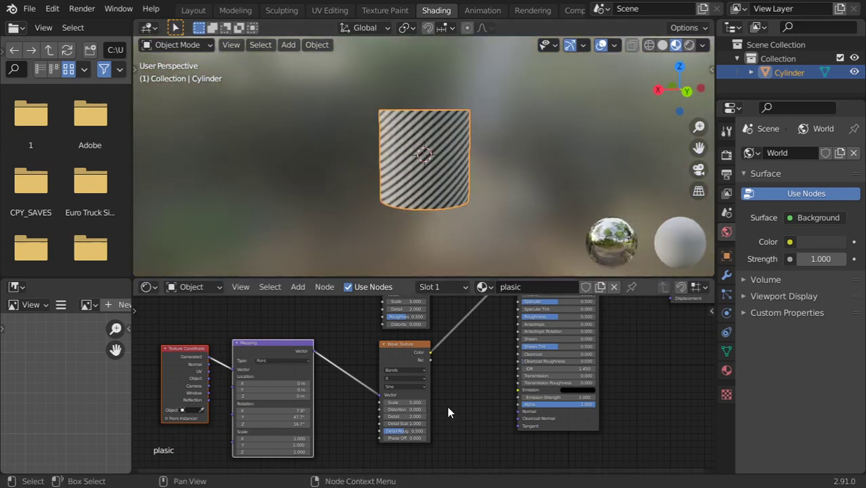
Set the Wave Texture scale to 2
scroll(449, 411, "up", 2)
left_click(391, 406)
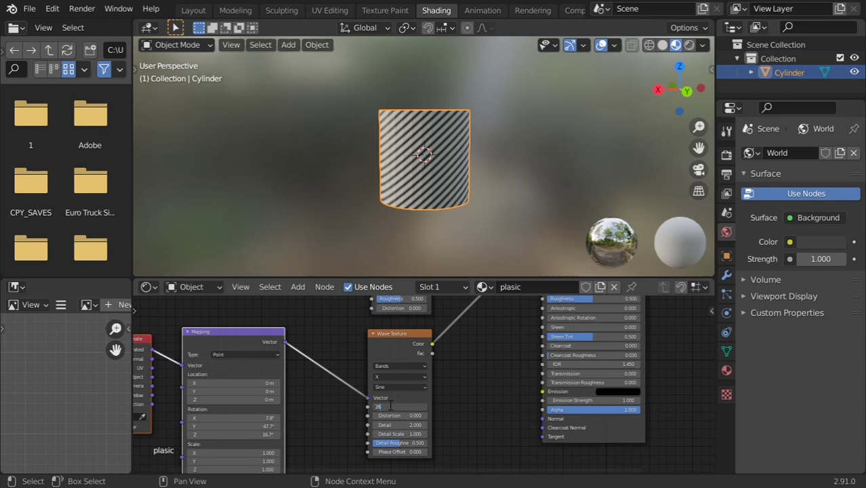
key("Return")
scroll(422, 135, "up", 5)
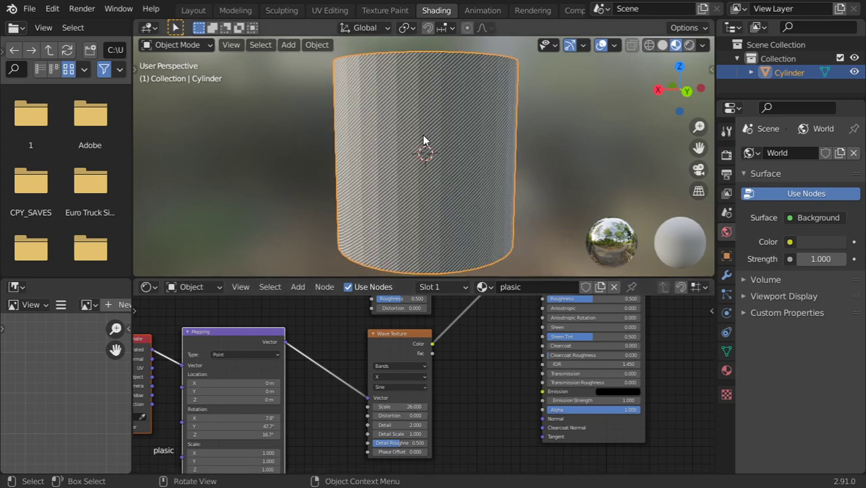
scroll(423, 134, "down", 2)
left_click(407, 406)
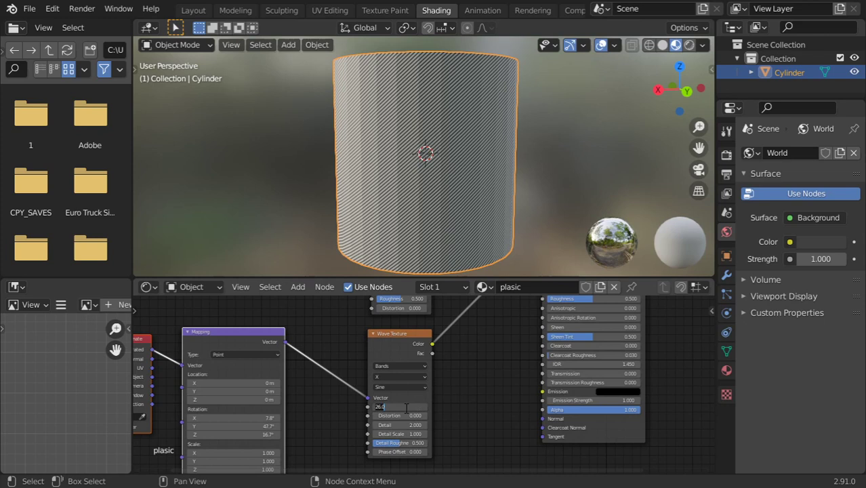
type("2")
key("Return")
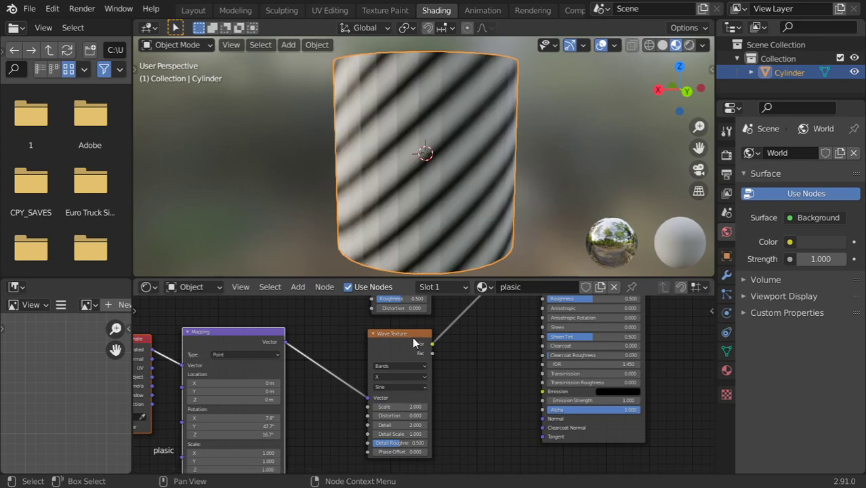
Disconnect the Wave Texture from the Principled BSDF Base Color
scroll(402, 152, "down", 2)
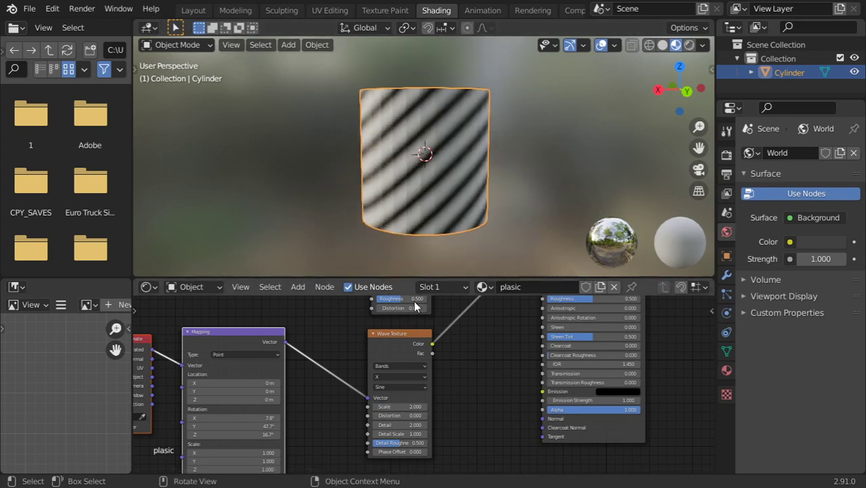
scroll(420, 373, "right", 5, "ctrl")
scroll(434, 367, "up", 2, "shift")
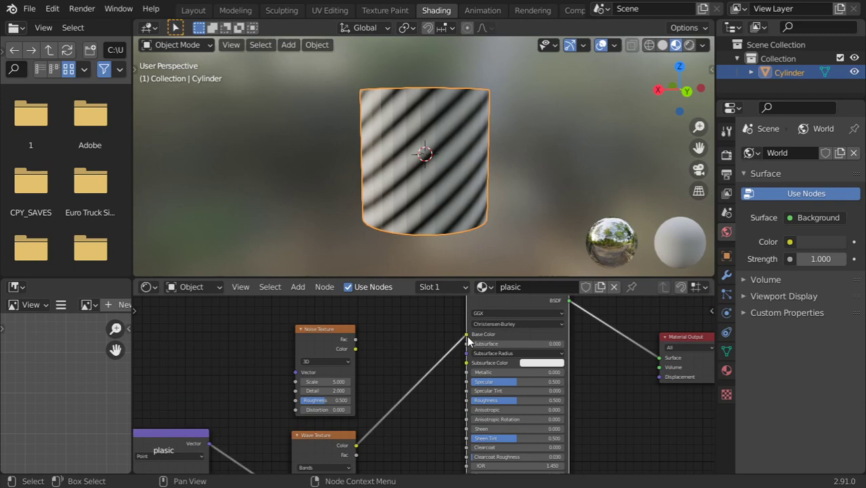
left_click_drag(466, 335, 417, 406)
Add a Bump node between the wave texture and the shader
scroll(433, 349, "down", 4, "shift")
key("shift+a")
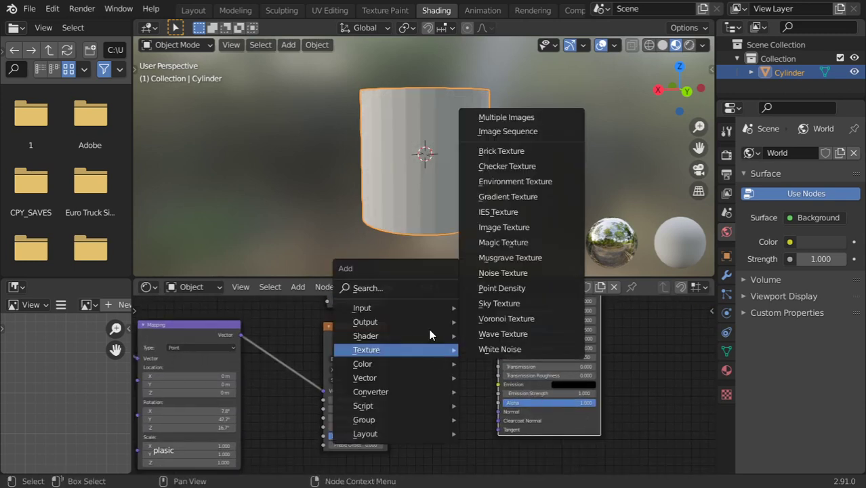
left_click(401, 290)
type("bmum")
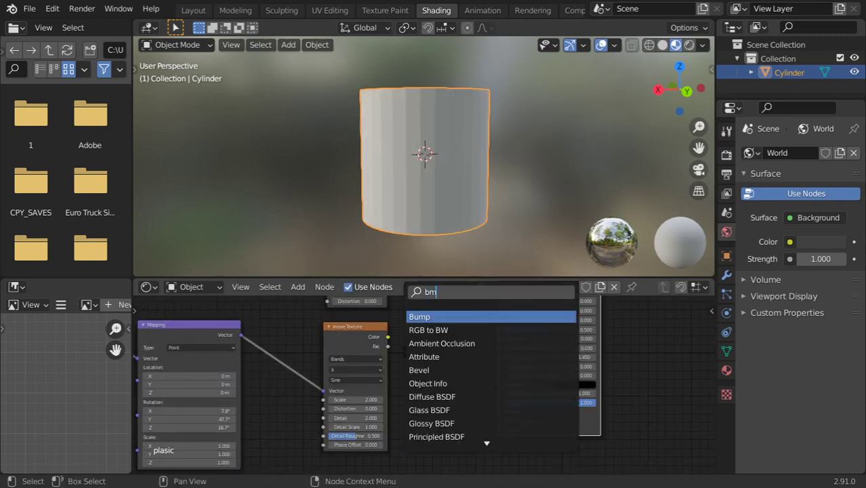
key("BackSpace")
key("BackSpace")
key("BackSpace")
type("u")
key("Return")
left_click(437, 375)
scroll(442, 368, "down", 2)
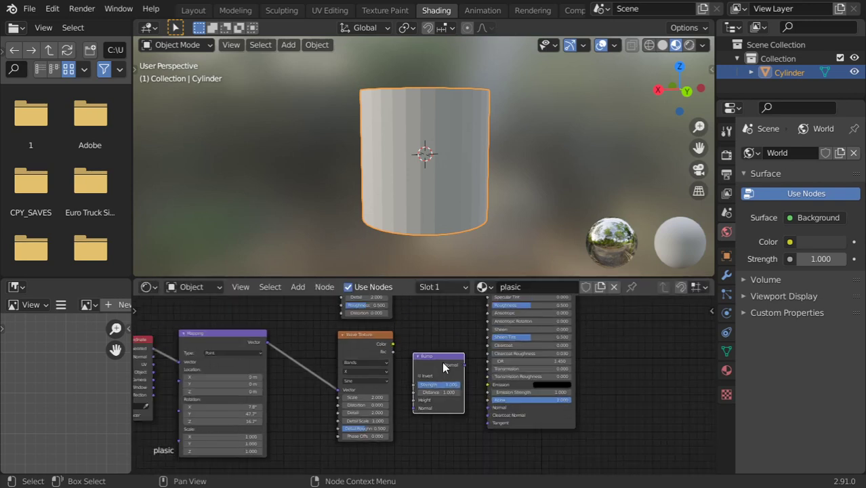
middle_click_drag(447, 362, 410, 410)
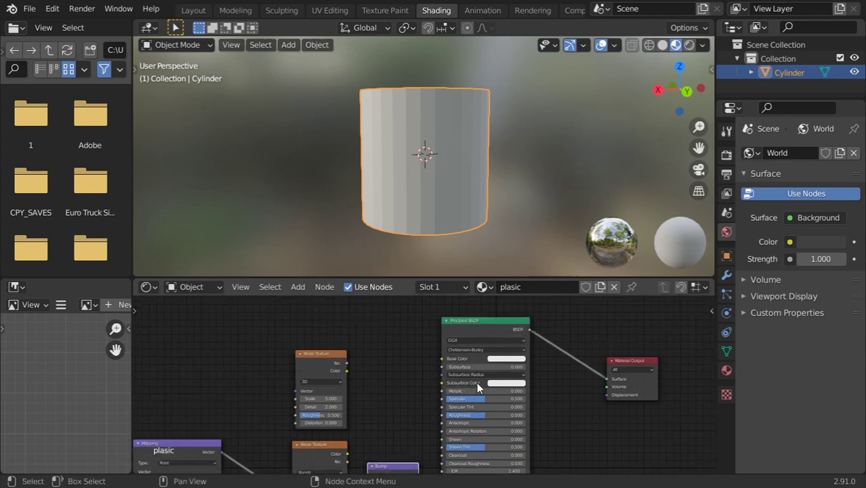
Set the material's Base Color to orange and Metallic to 1
scroll(477, 383, "up", 1)
left_click(529, 356)
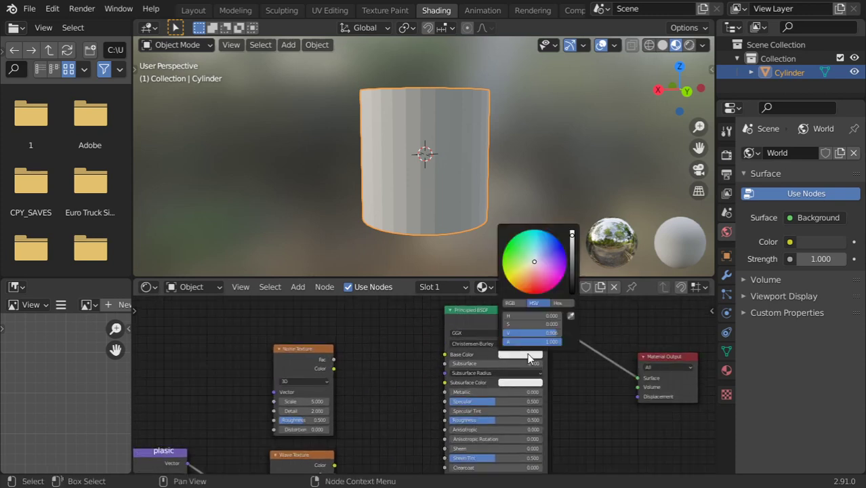
left_click(541, 270)
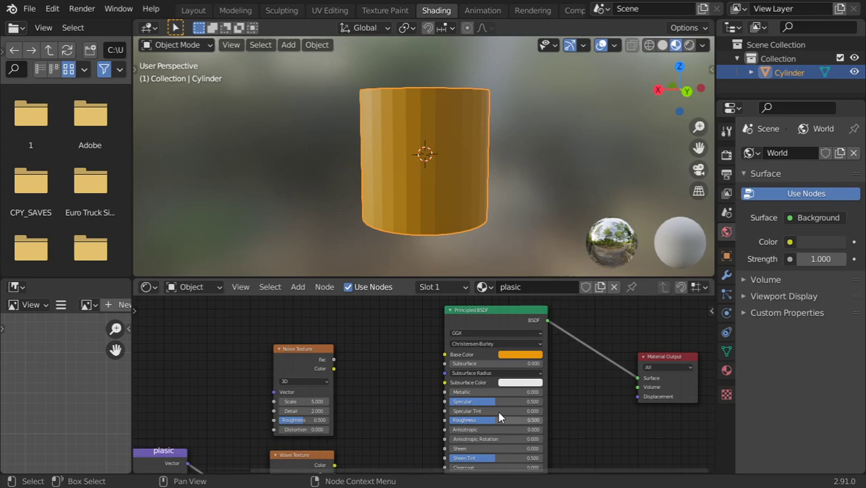
left_click_drag(467, 394, 499, 402)
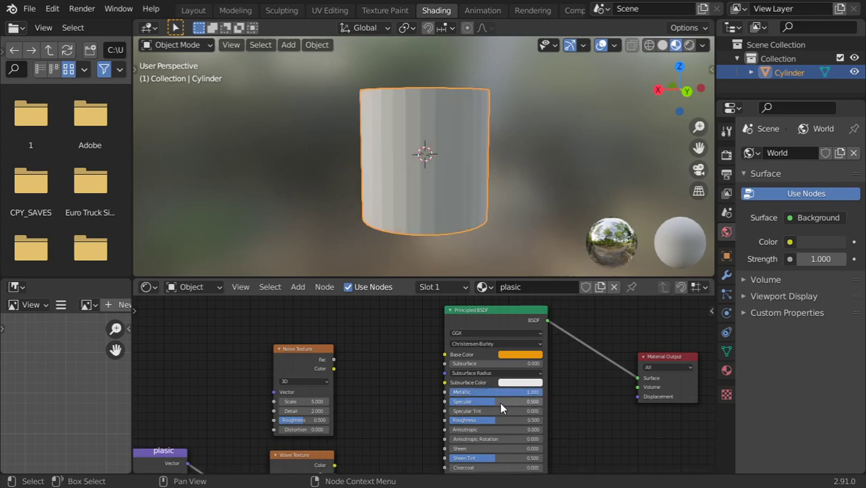
Shade the cylinder smooth and enable Auto Smooth under Normals
right_click(435, 134)
left_click(435, 129)
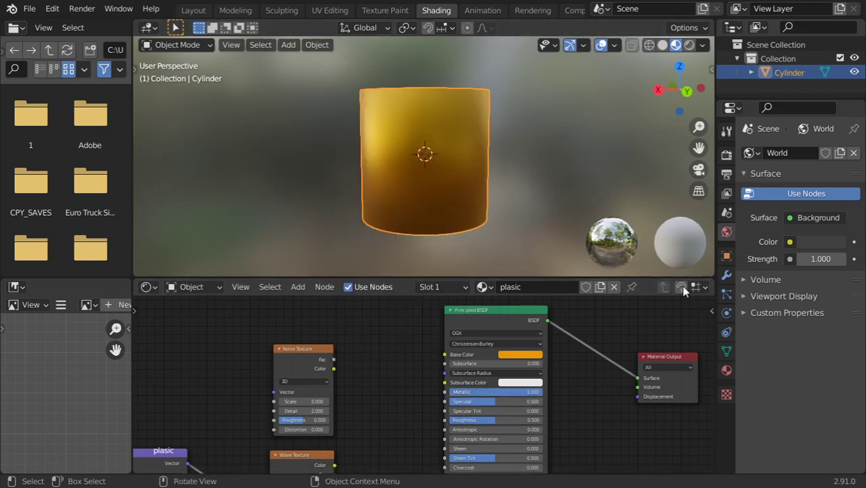
left_click(727, 350)
left_click(770, 387)
left_click(788, 407)
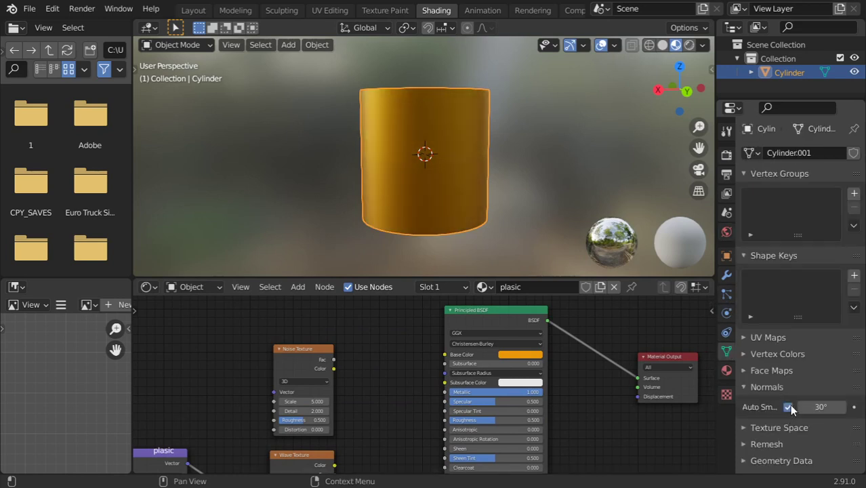
Lower roughness to 0.193 and wire Wave Color into Bump Height and Bump into BSDF Normal
middle_click_drag(441, 432, 435, 375)
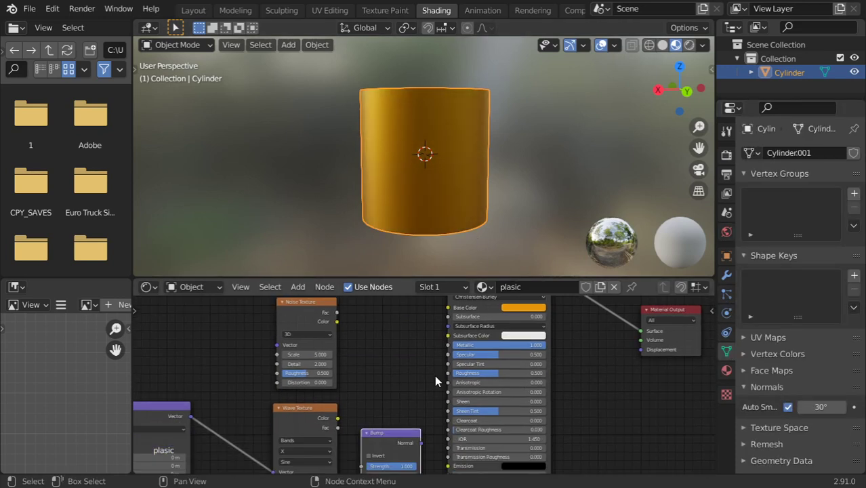
left_click_drag(472, 373, 444, 373)
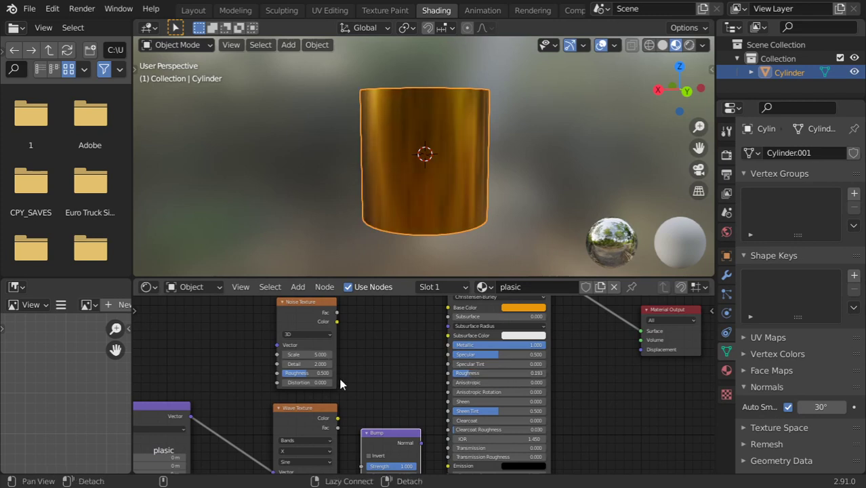
middle_click_drag(353, 413, 360, 356)
left_click_drag(428, 386, 455, 436)
left_click_drag(345, 362, 369, 428)
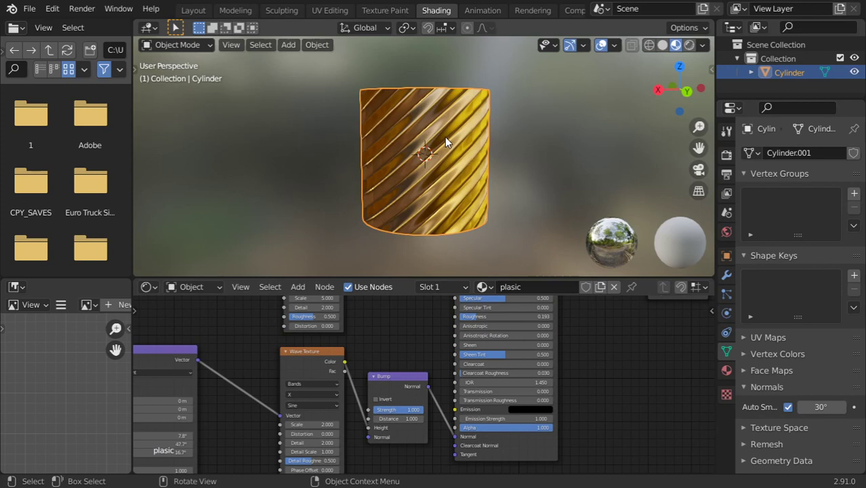
Reduce the bump strength and set the Wave Texture scale to 4
middle_click_drag(474, 133, 421, 147)
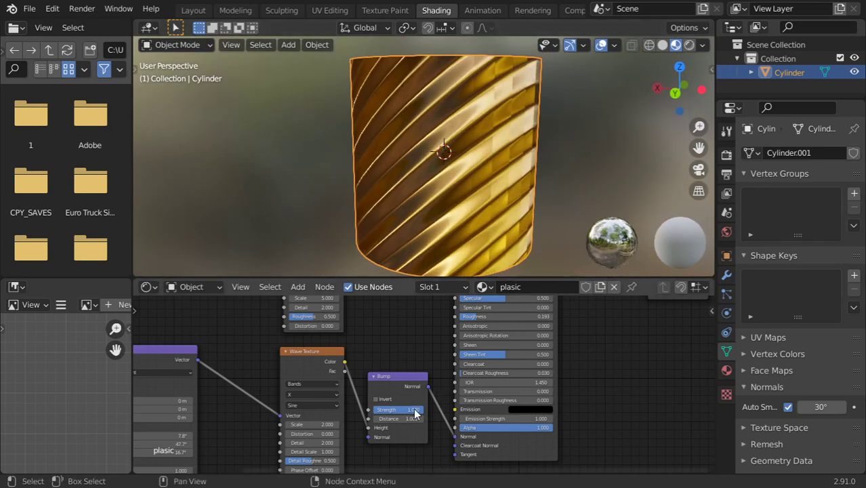
left_click_drag(413, 410, 366, 409)
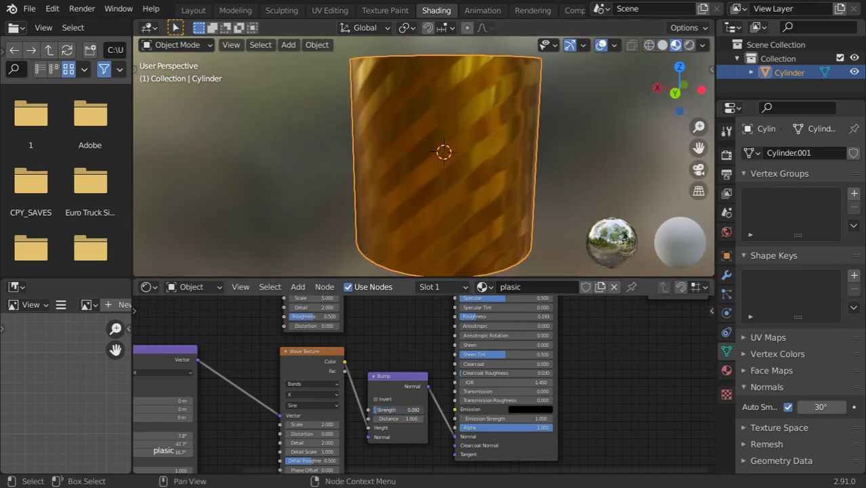
left_click(318, 425)
type("4")
key("Return")
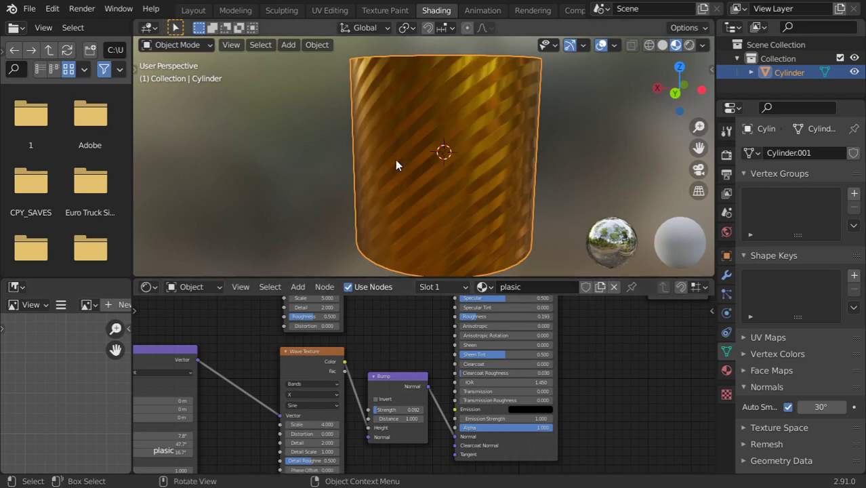
Raise bump strength to about 0.489 and toggle Invert on and back off
middle_click_drag(396, 163, 482, 155)
left_click_drag(386, 409, 408, 409)
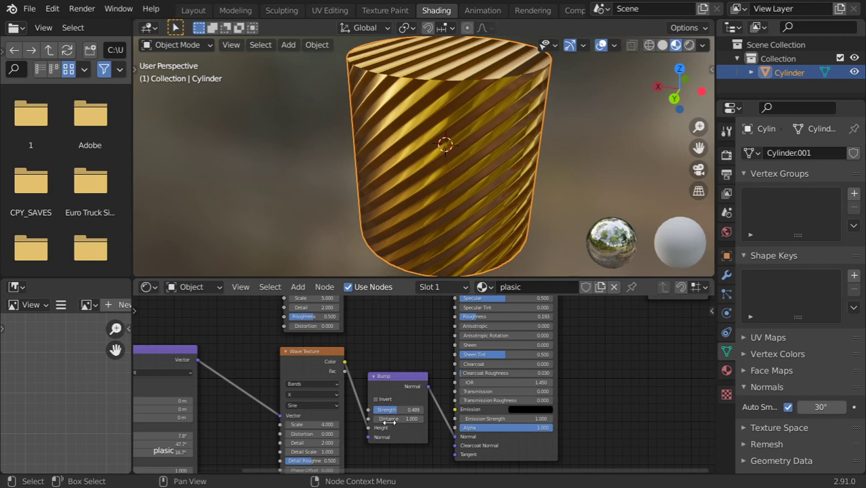
left_click(382, 401)
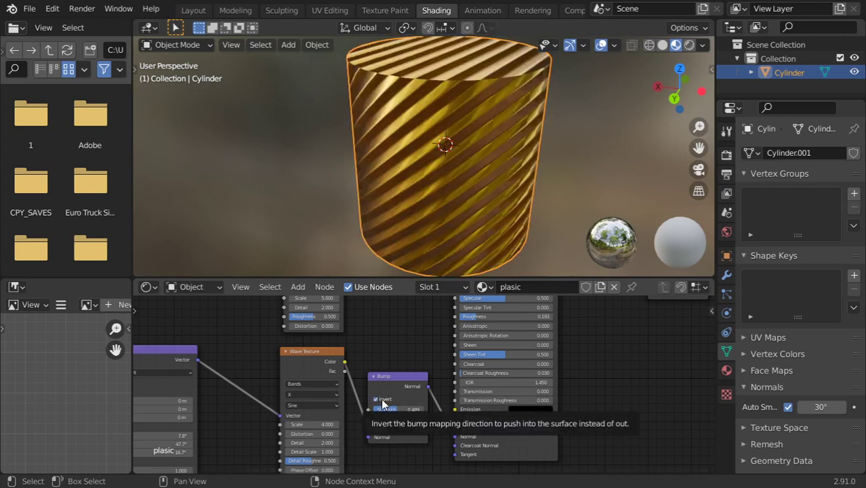
left_click(383, 405)
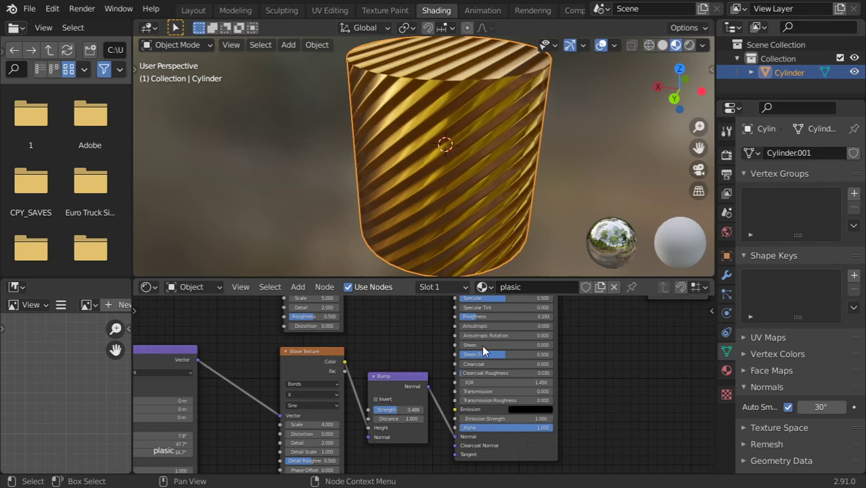
scroll(482, 345, "down", 4)
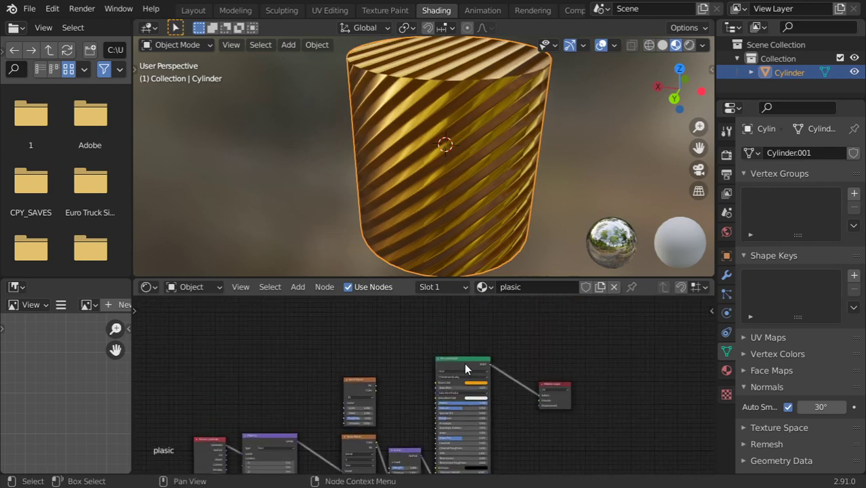
Convert the Principled BSDF into a Glossy BSDF with roughness 0.03
left_click(466, 365)
key("shift+s")
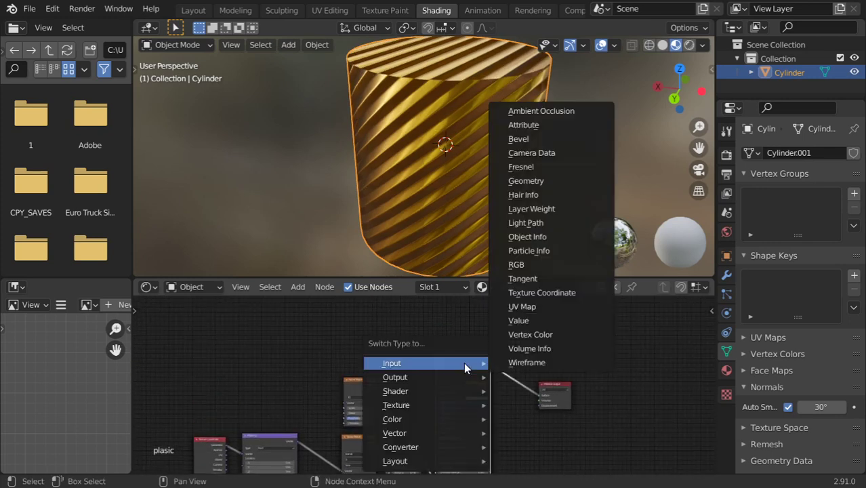
mouse_move(461, 396)
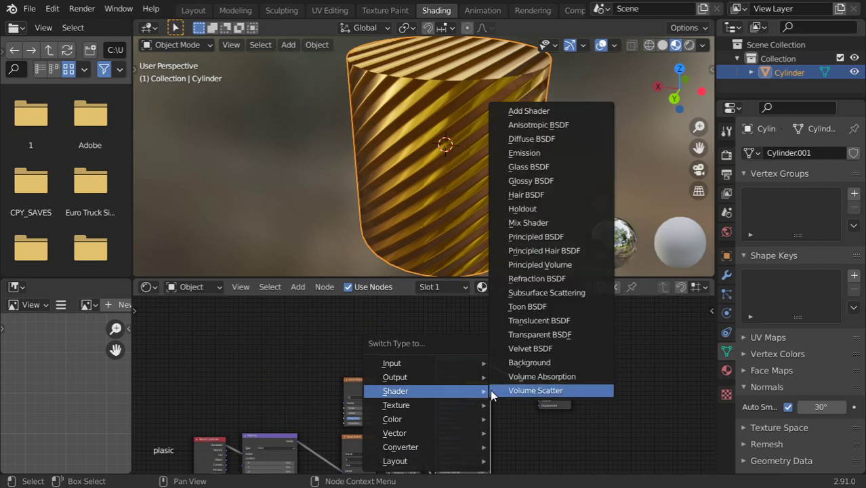
left_click(532, 184)
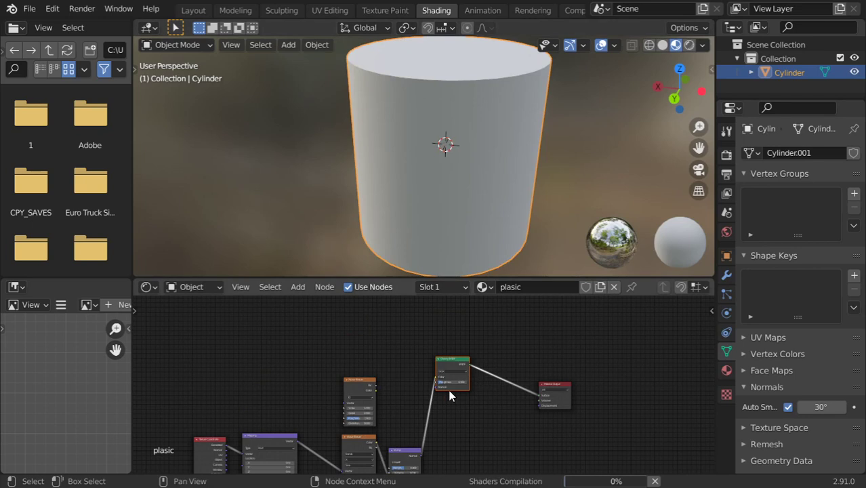
scroll(447, 390, "up", 4)
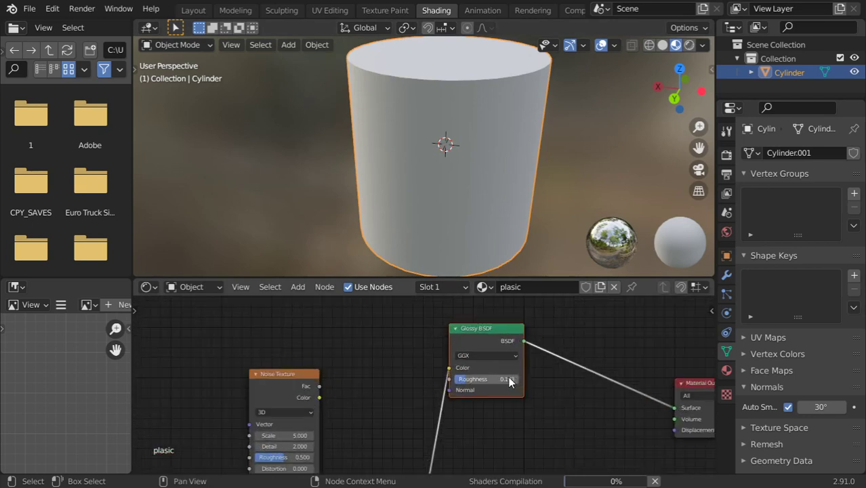
left_click(508, 379)
key("BackSpace")
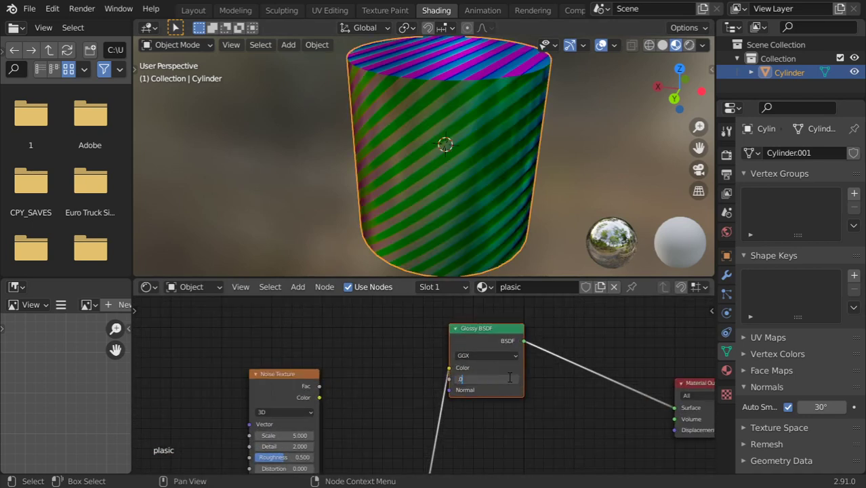
type(".03")
key("Return")
Move the bump link to the Glossy Normal input and raise roughness to 0.157
left_click_drag(480, 337, 528, 368)
left_click_drag(497, 402, 497, 422)
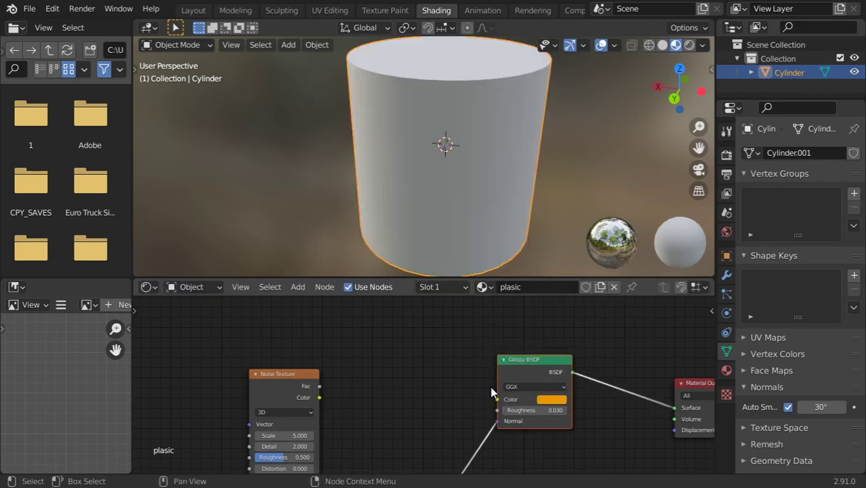
left_click_drag(545, 410, 510, 410)
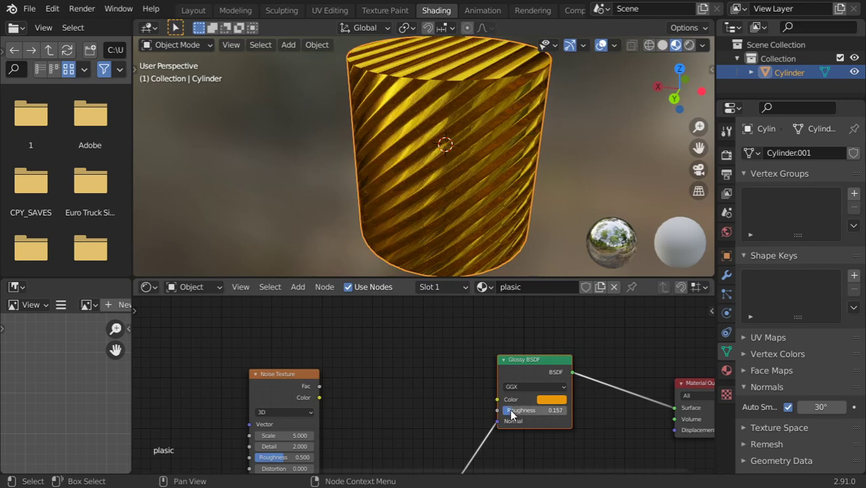
scroll(500, 387, "down", 1)
left_click(507, 372)
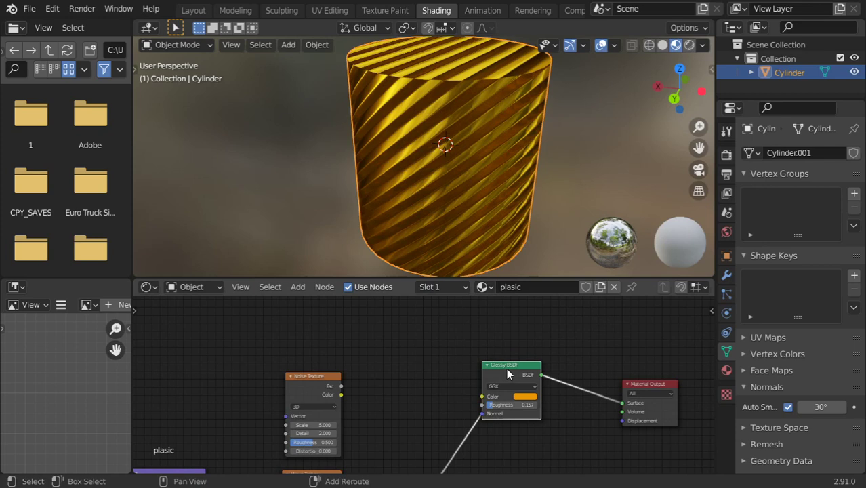
Switch the Glossy BSDF node to a Glass BSDF
key("shift+s")
mouse_move(507, 369)
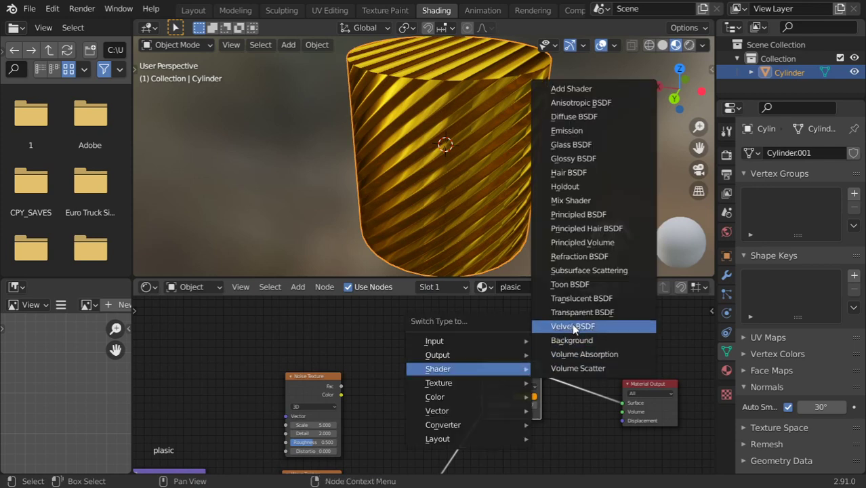
left_click(574, 145)
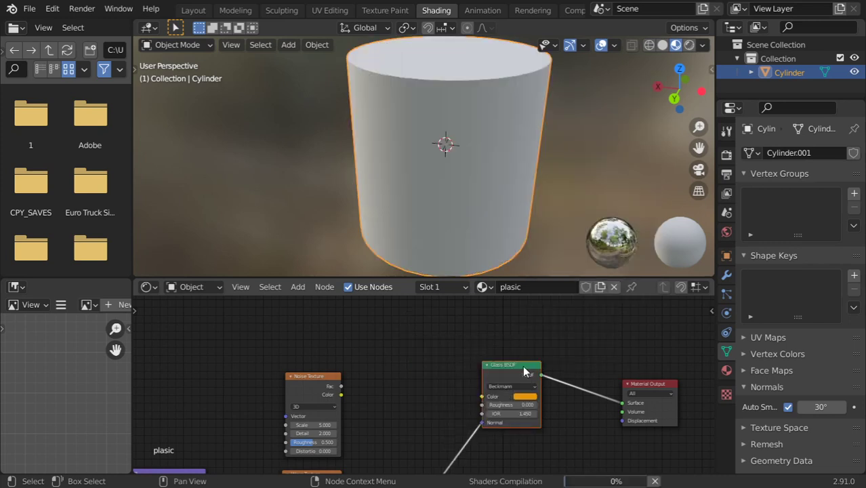
left_click_drag(523, 365, 535, 384)
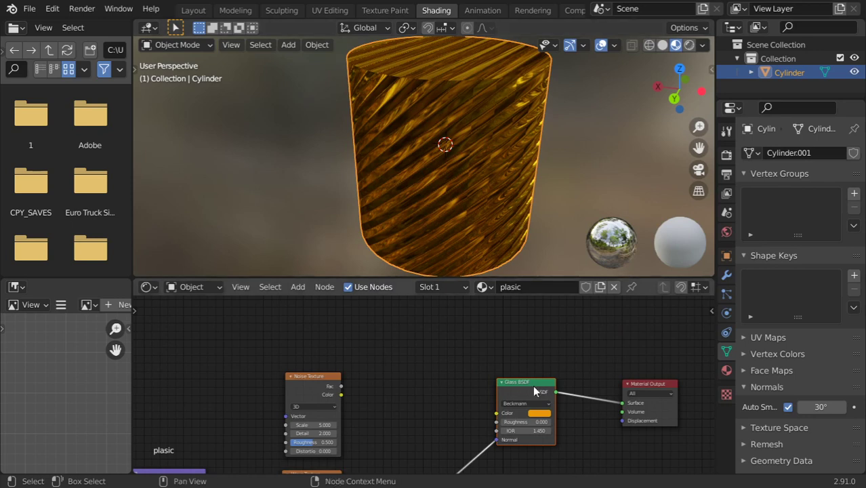
Set the Glass color to white by raising all RGB values to 1
left_click(542, 415)
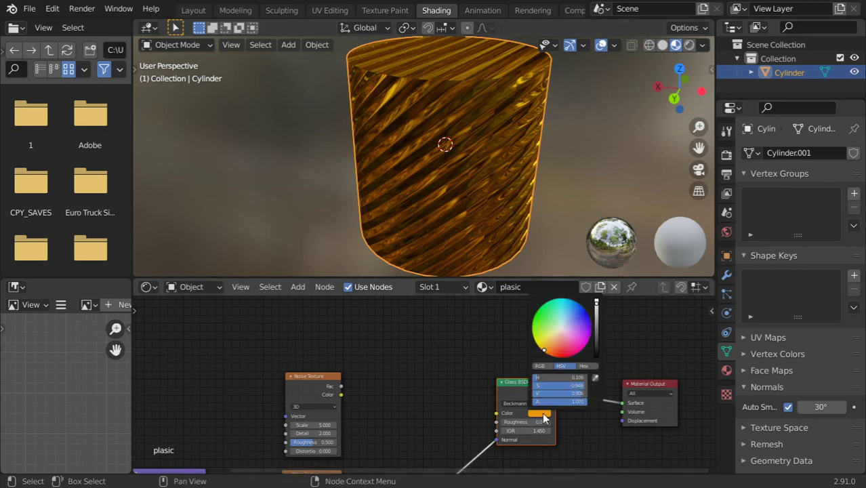
left_click(541, 366)
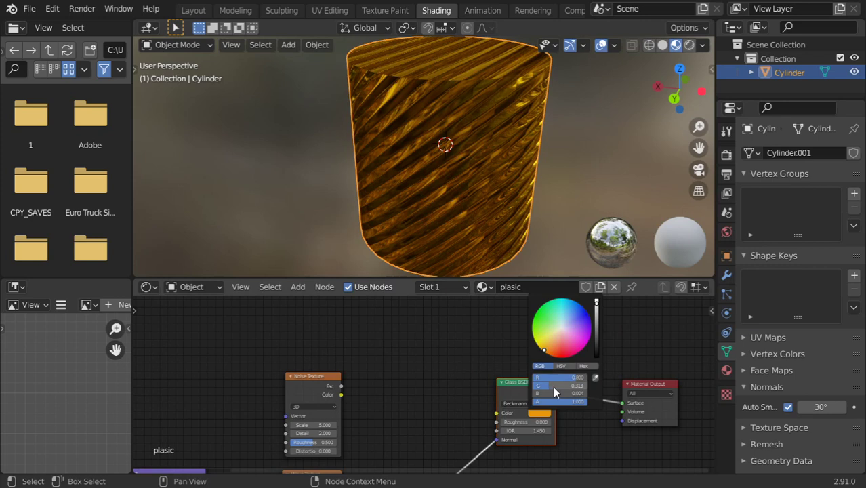
left_click_drag(553, 388, 610, 395)
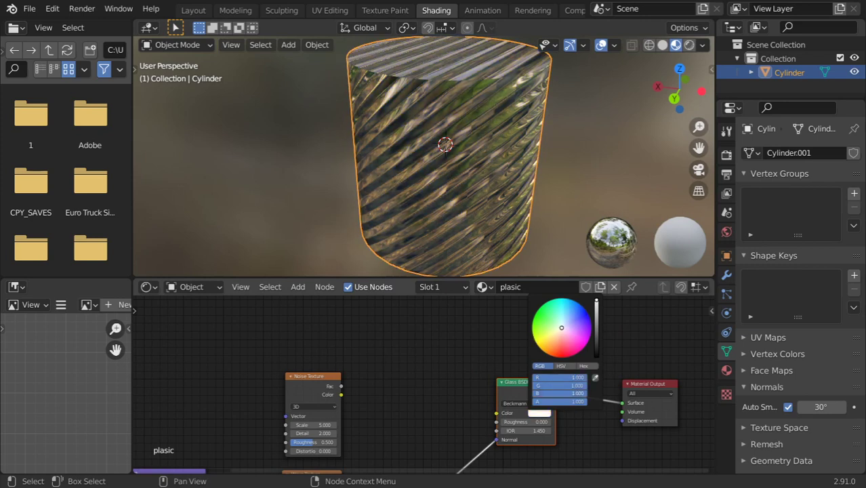
middle_click_drag(466, 174, 441, 153)
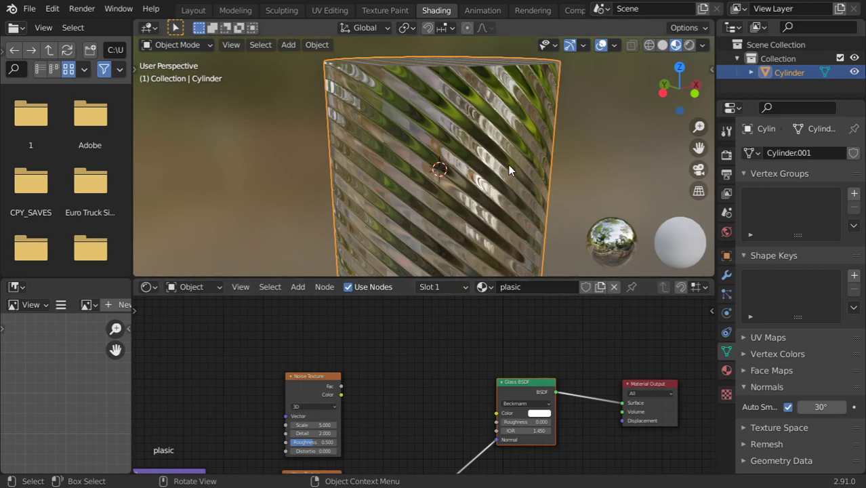
Preview the glass cylinder under the blue-sky field and dark studio HDRIs
scroll(509, 166, "down", 3)
scroll(510, 170, "down", 3)
left_click(703, 46)
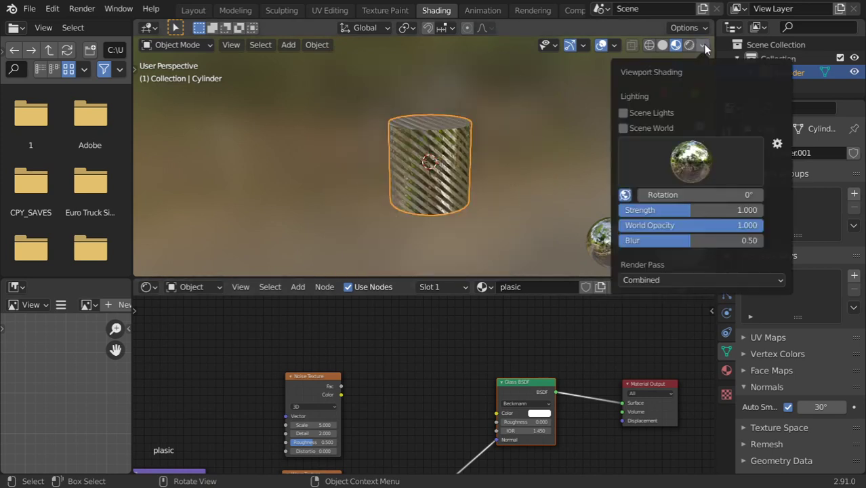
left_click(697, 169)
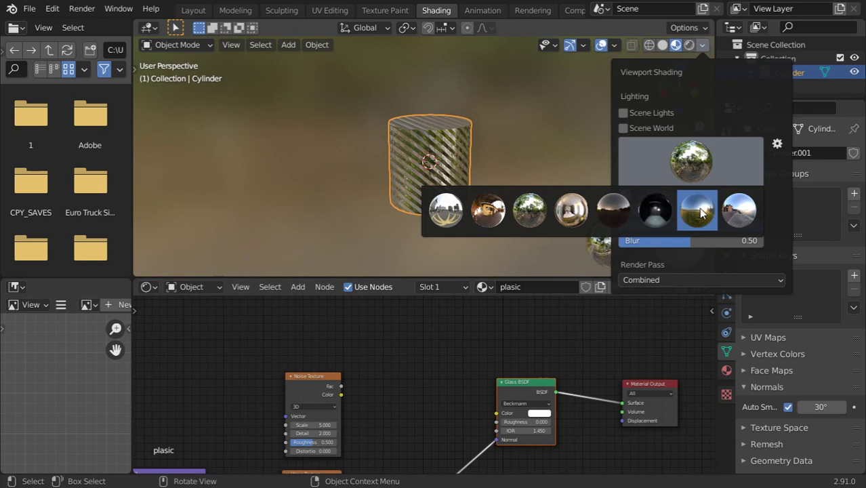
left_click(699, 207)
left_click(697, 169)
left_click(667, 212)
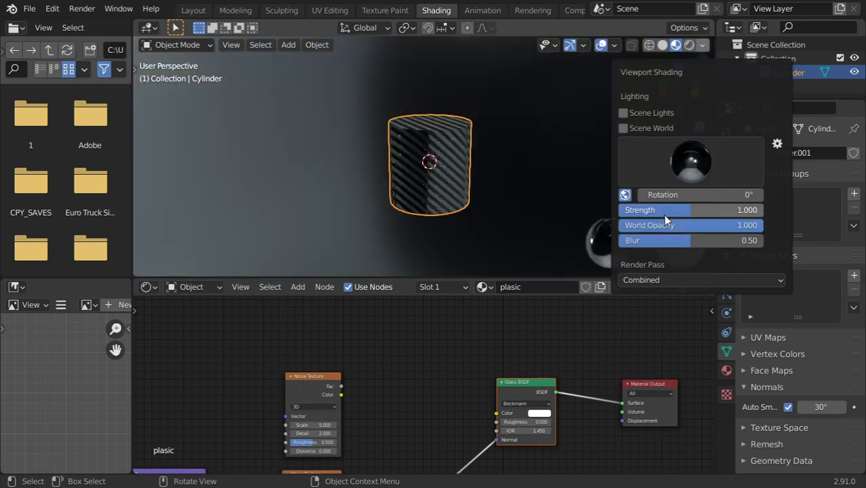
Choose the eighth studio HDRI and rotate its lighting to 100°
left_click(695, 168)
left_click(738, 214)
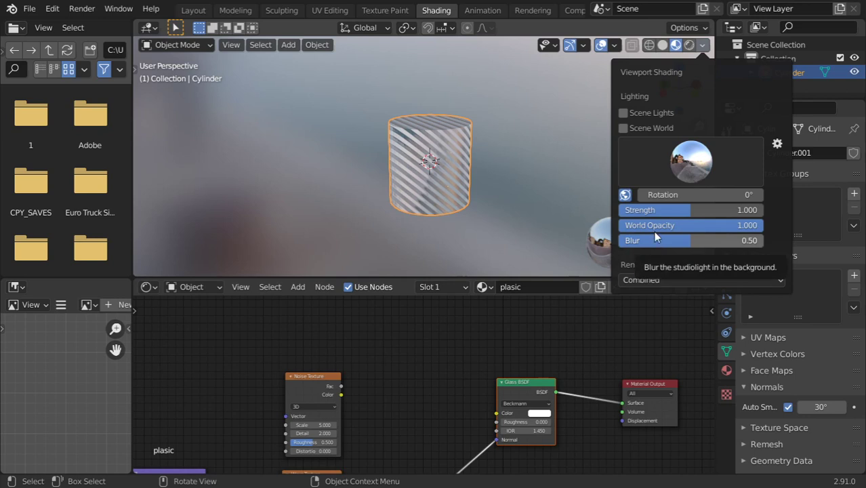
left_click_drag(678, 195, 746, 196)
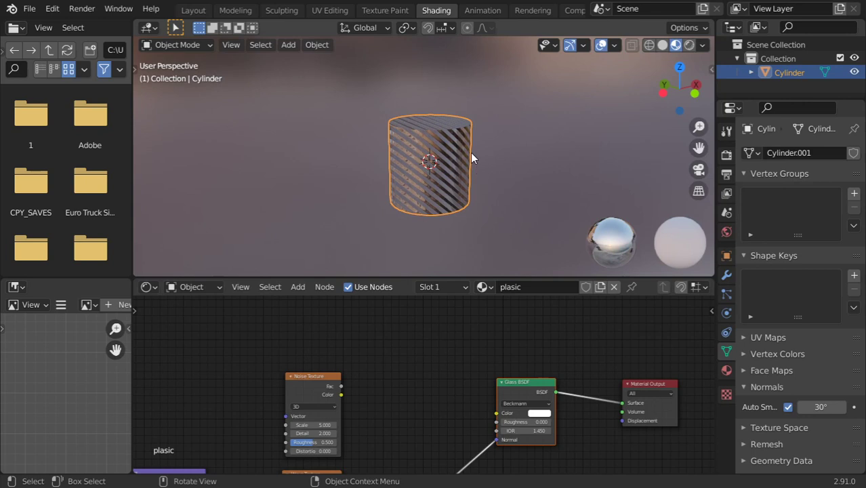
Switch to Rendered viewport shading and deselect the glass cylinder, adding nothing
left_click(690, 45)
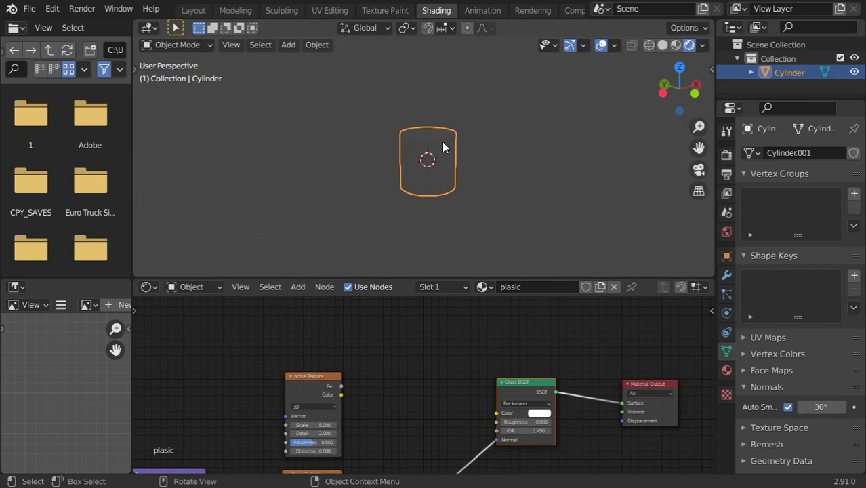
left_click(547, 70)
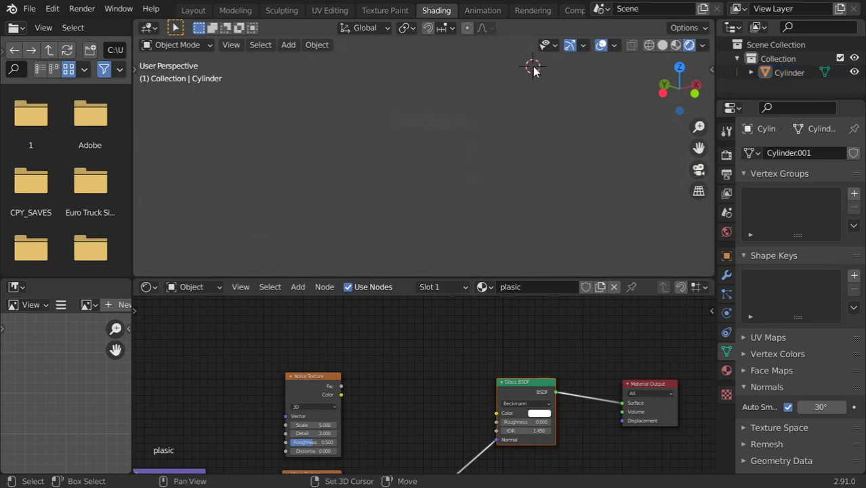
key("shift+a")
mouse_move(532, 67)
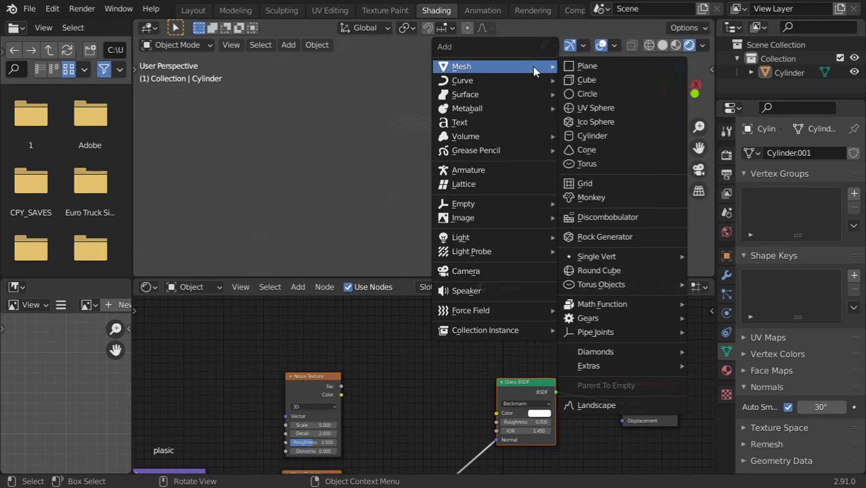
left_click(420, 130)
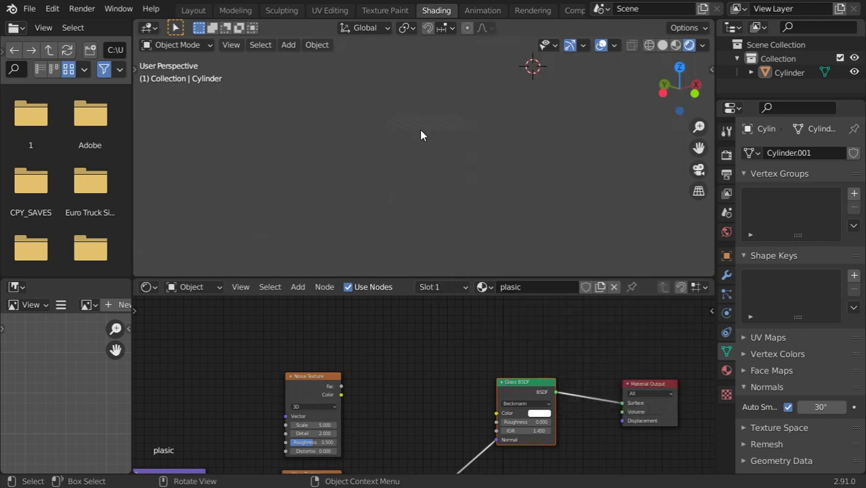